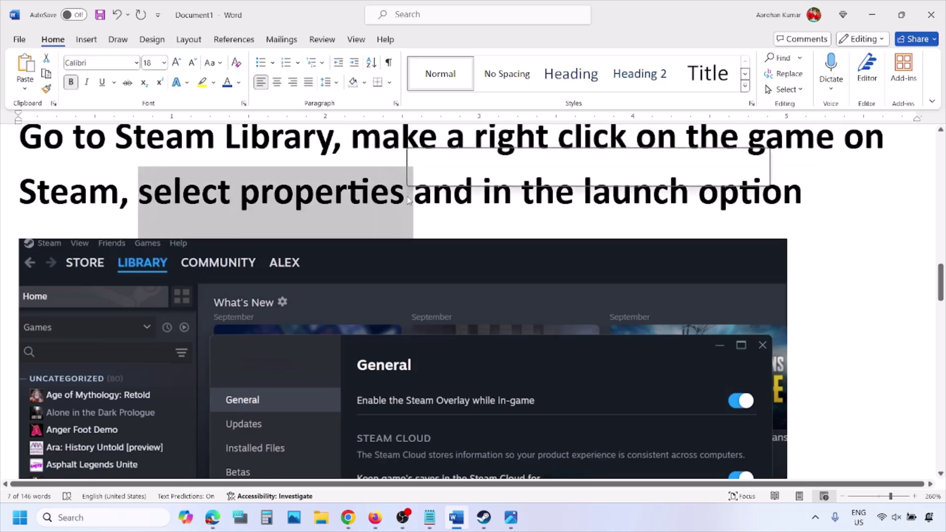
# Step: Review the guide's Steam launch option examples for -dx11, -d3d11 and -dx12
pyautogui.scroll(-5, 407, 197)
pyautogui.scroll(1, 407, 197)
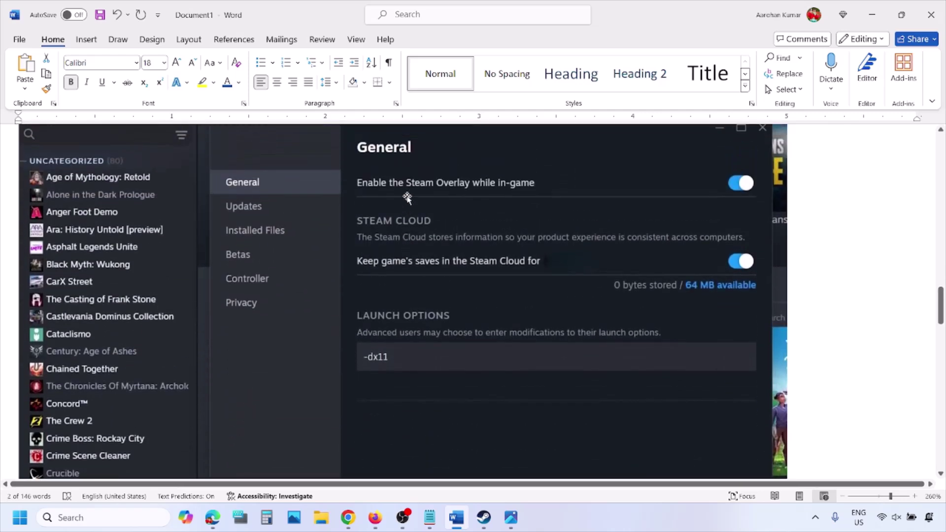
pyautogui.rightClick(395, 348)
pyautogui.click(373, 355)
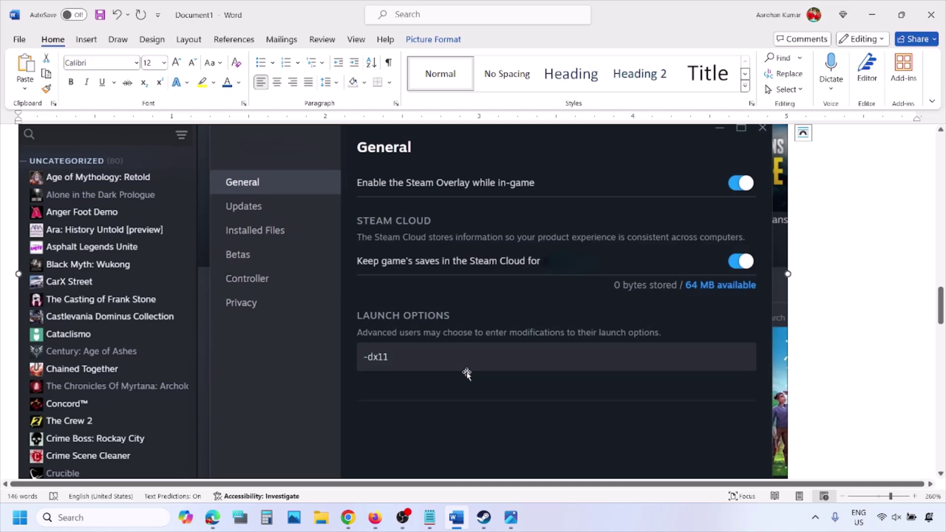
pyautogui.scroll(-8, 467, 374)
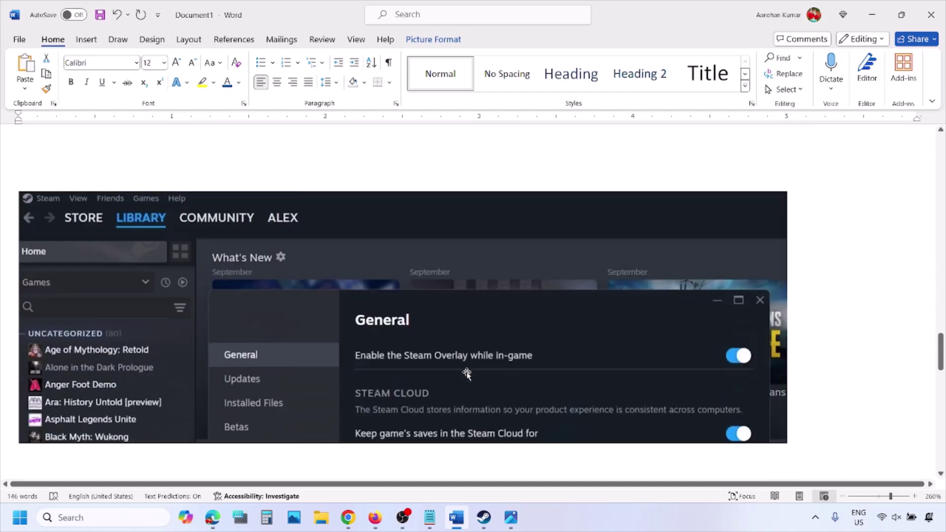
pyautogui.scroll(-5, 466, 373)
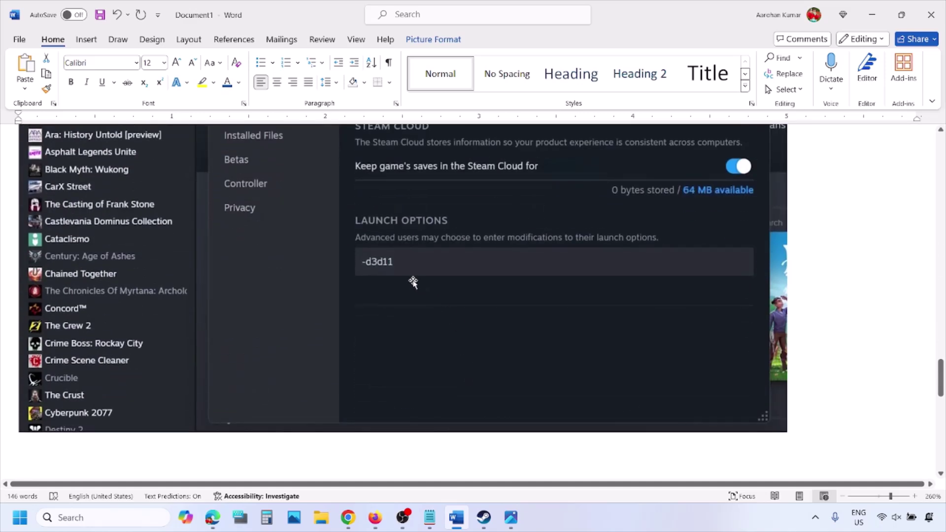
pyautogui.scroll(1, 409, 286)
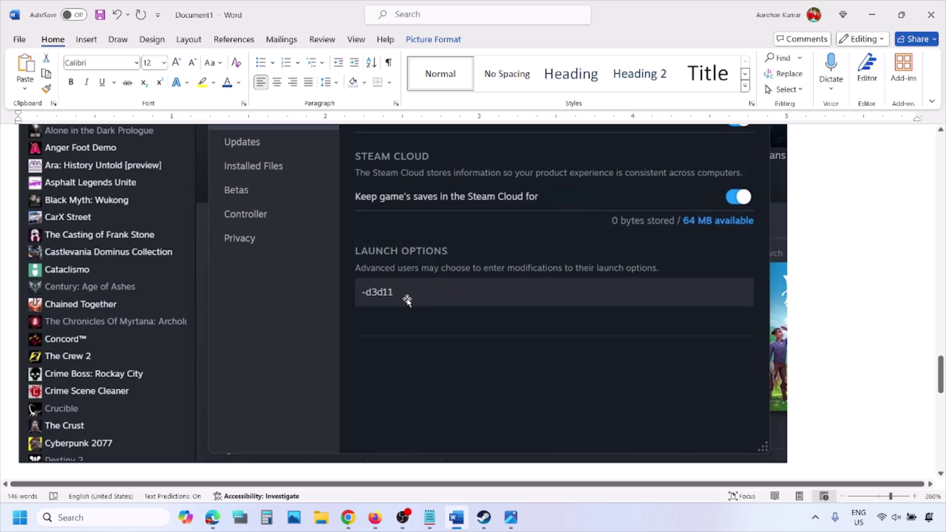
pyautogui.scroll(-8, 424, 301)
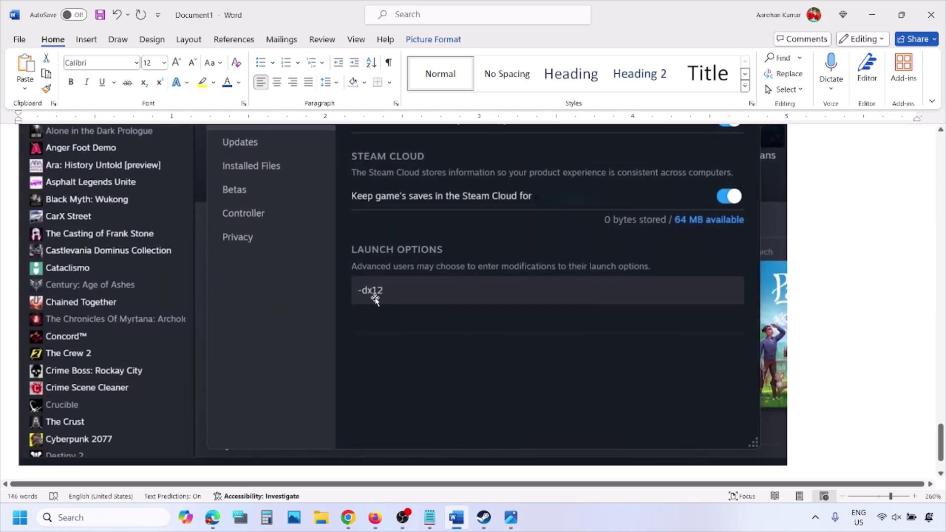
# Step: Open the Windows power options to show the Restart command
pyautogui.click(593, 521)
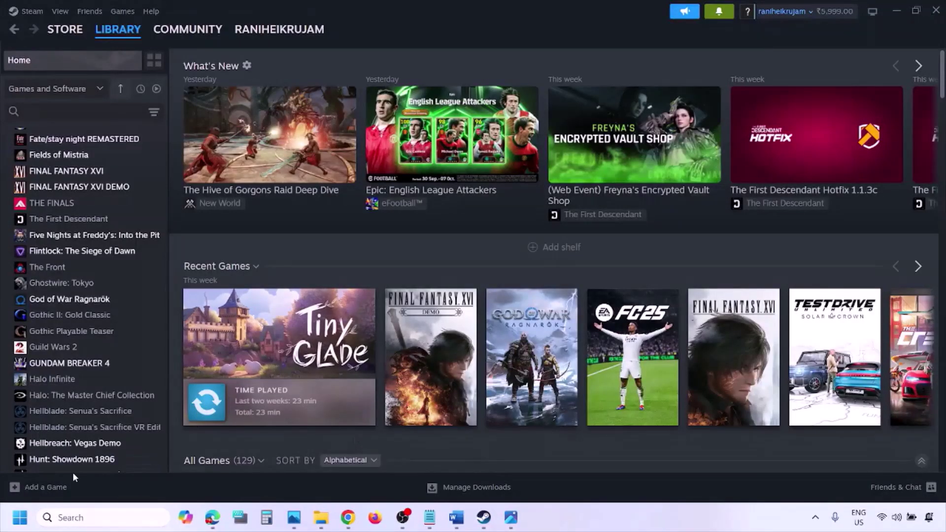
pyautogui.click(19, 518)
pyautogui.click(358, 475)
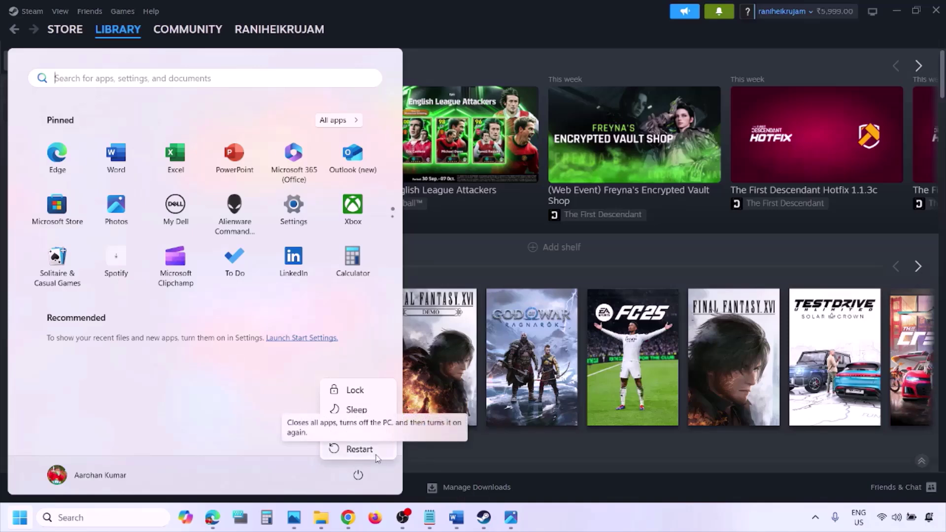
# Step: Switch to the Word guide, select the Step 2 instruction, and examine the Browse local files command in 1.png
pyautogui.click(459, 521)
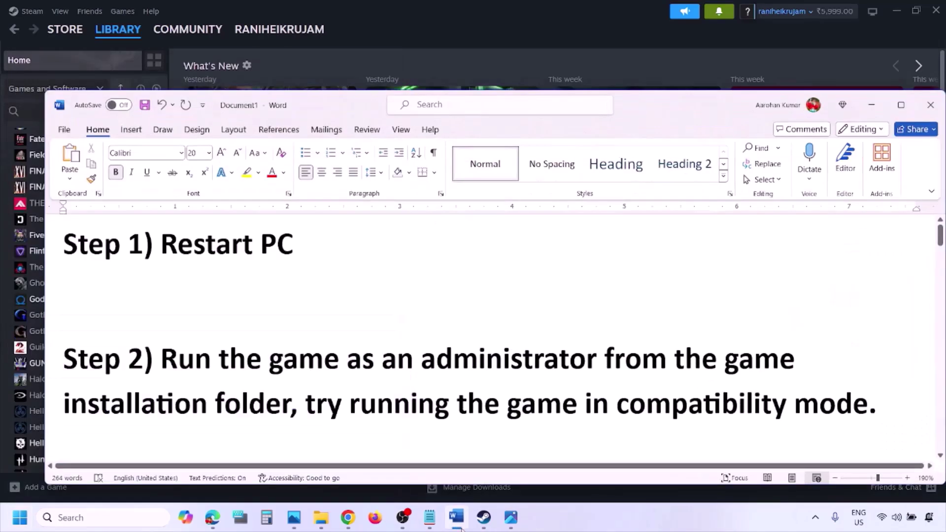
pyautogui.moveTo(163, 358); pyautogui.dragTo(265, 405)
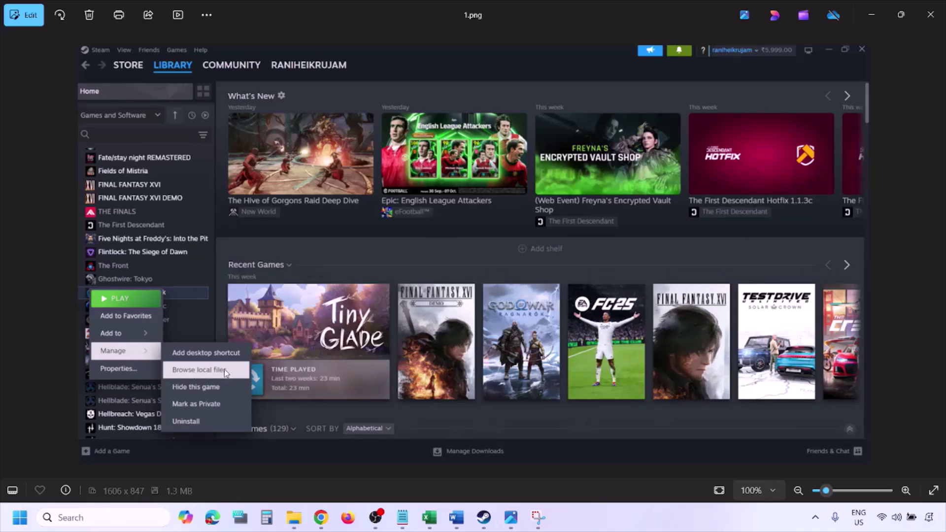
pyautogui.scroll(2, 224, 368)
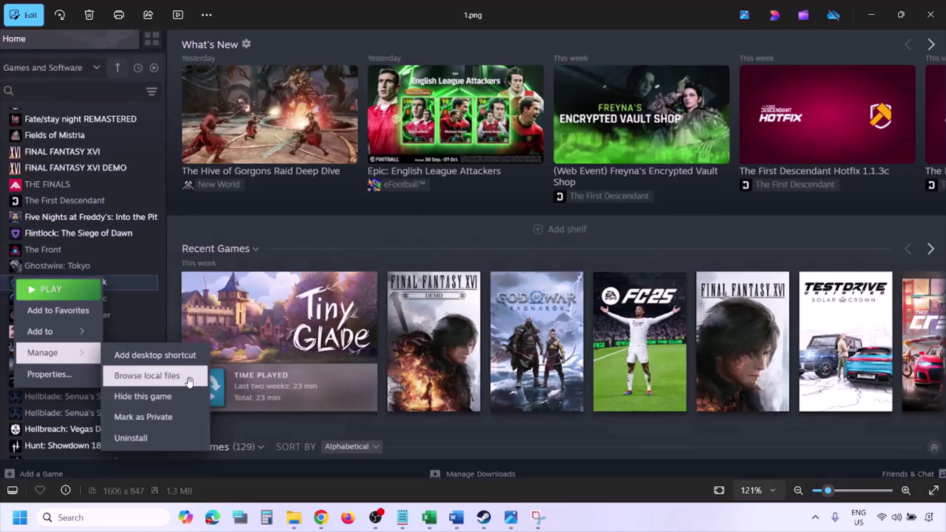
pyautogui.scroll(-2, 189, 381)
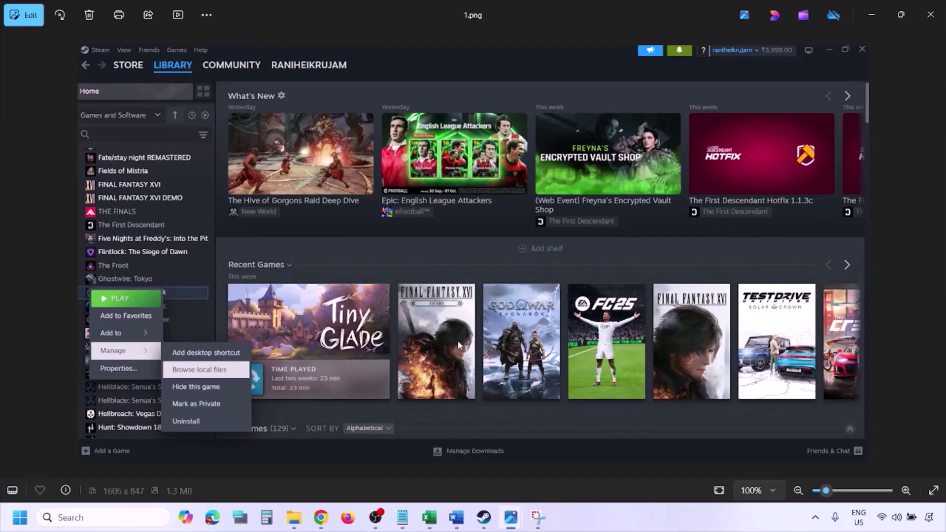
# Step: Go to 2.png and examine the Properties command in the file's context menu
pyautogui.press('Right')
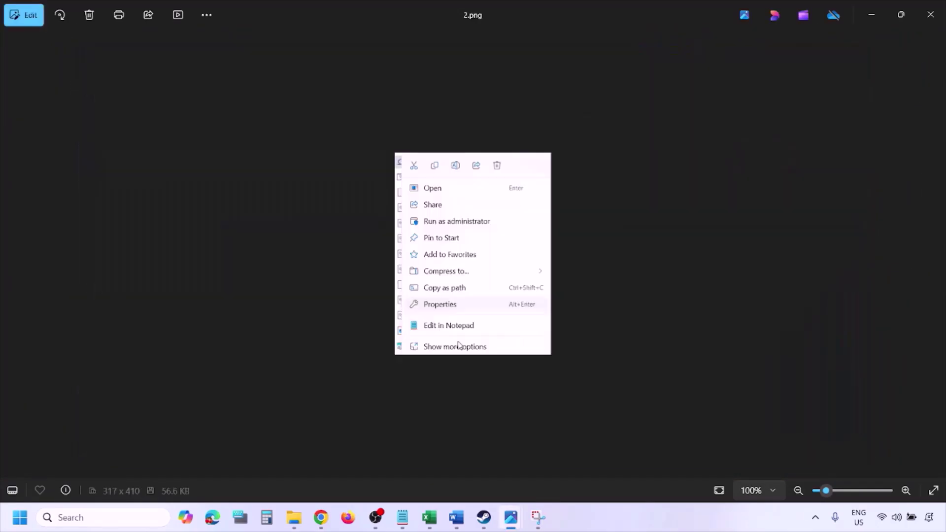
pyautogui.scroll(4, 463, 284)
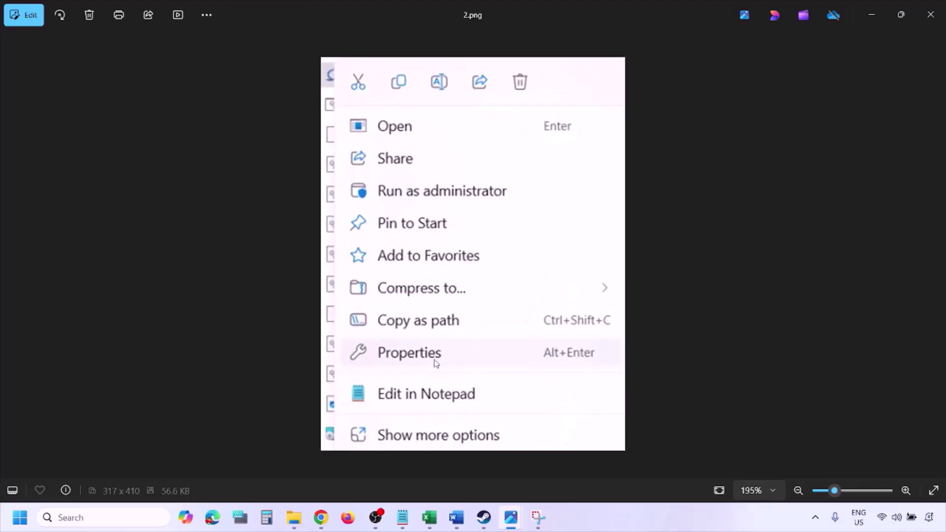
pyautogui.scroll(-4, 435, 360)
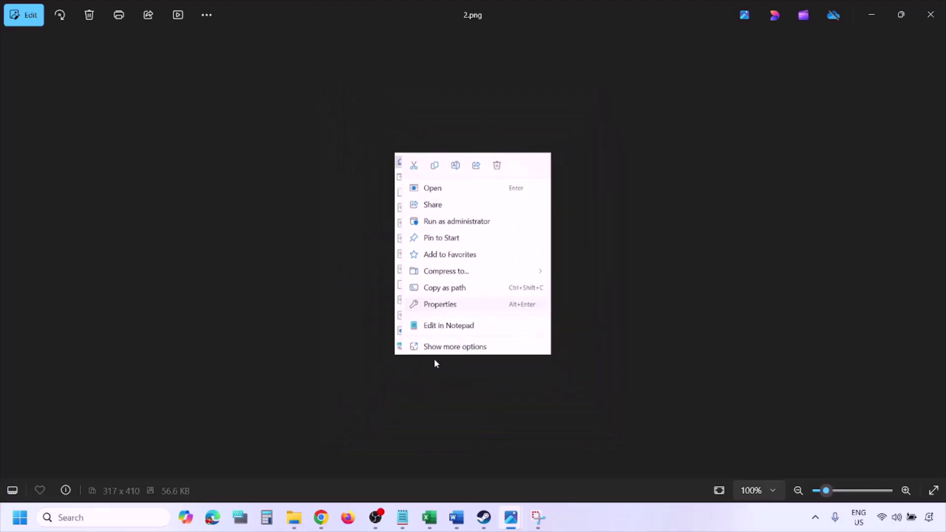
# Step: Go to 3.png and examine the Run this program as an administrator setting and the dialog's confirmation options
pyautogui.press('Right')
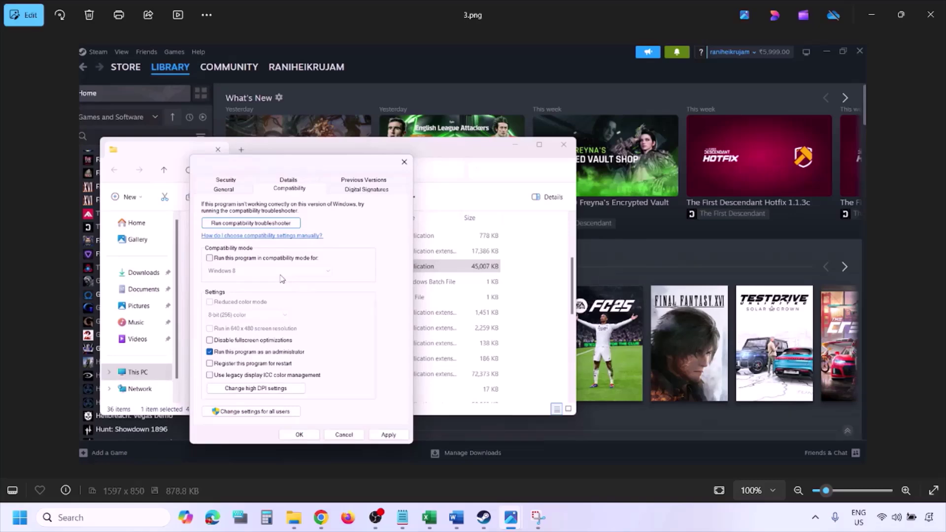
pyautogui.scroll(1, 282, 279)
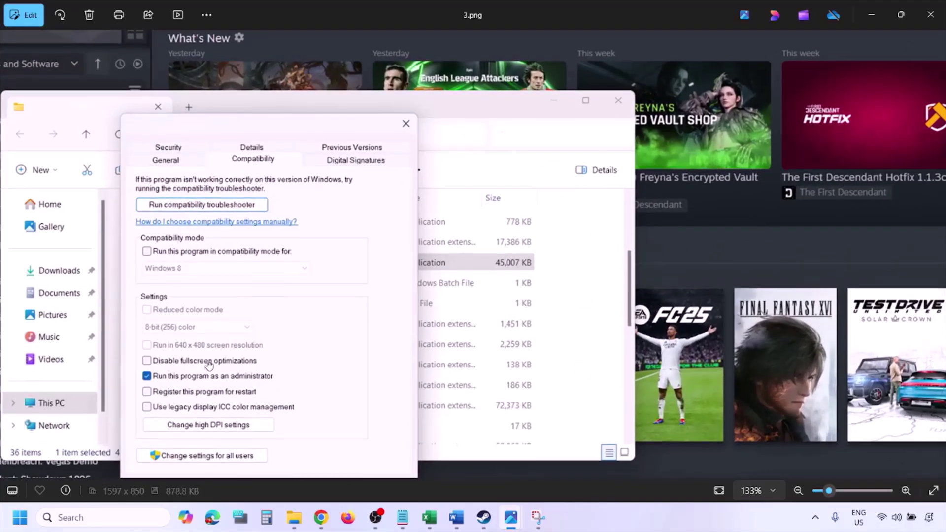
pyautogui.moveTo(210, 369); pyautogui.dragTo(209, 326)
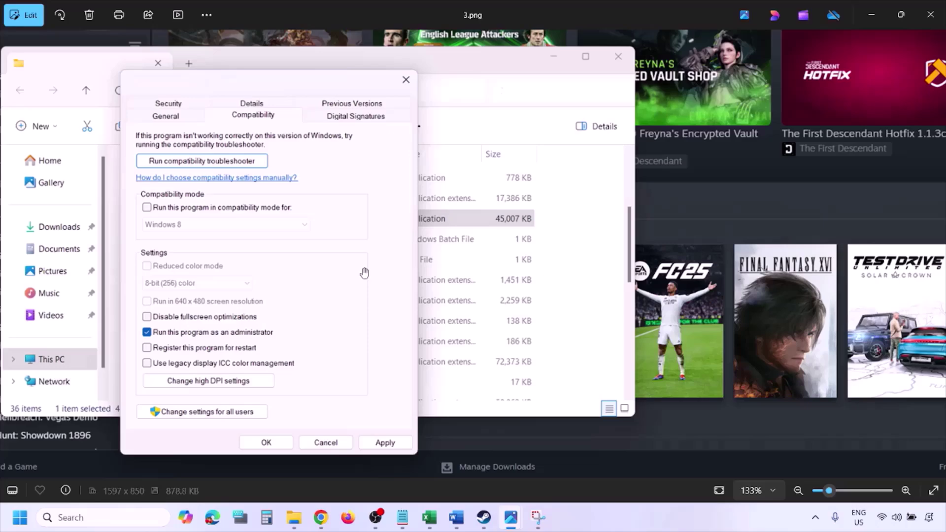
pyautogui.scroll(-2, 365, 273)
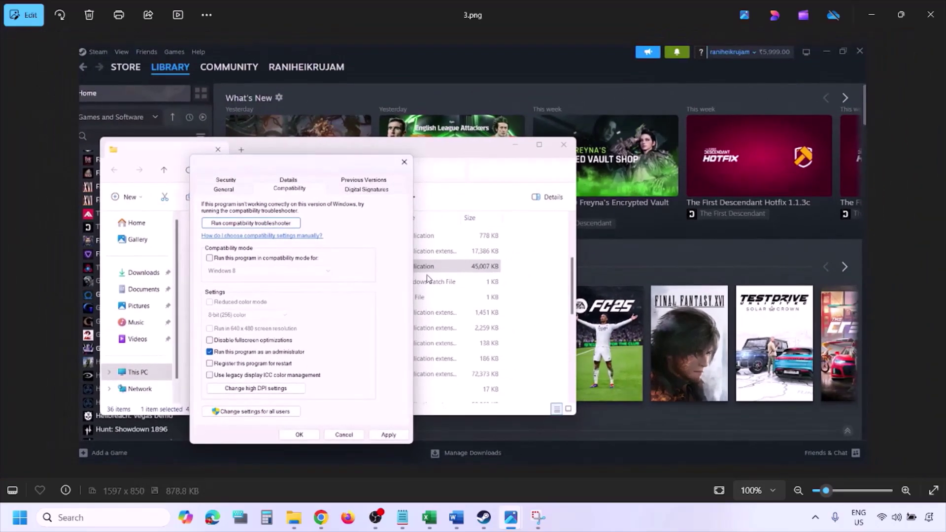
# Step: Go to 4.png and examine the compatibility mode setting for Windows 8
pyautogui.press('Right')
pyautogui.scroll(2, 428, 279)
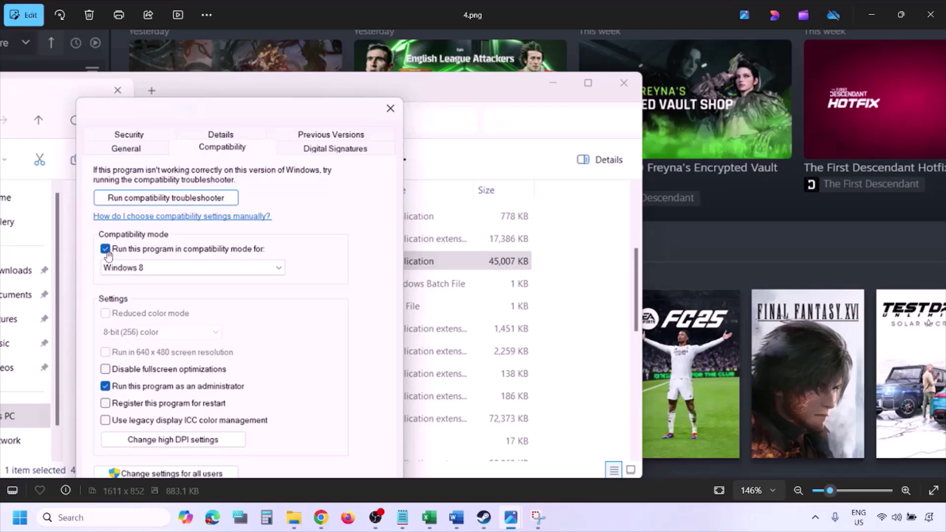
pyautogui.moveTo(108, 253); pyautogui.dragTo(133, 226)
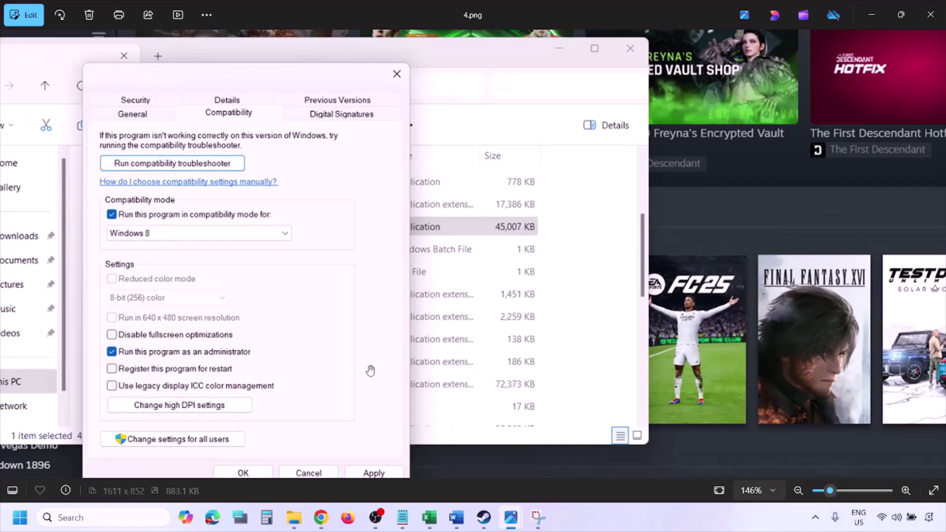
pyautogui.moveTo(365, 365); pyautogui.dragTo(370, 338)
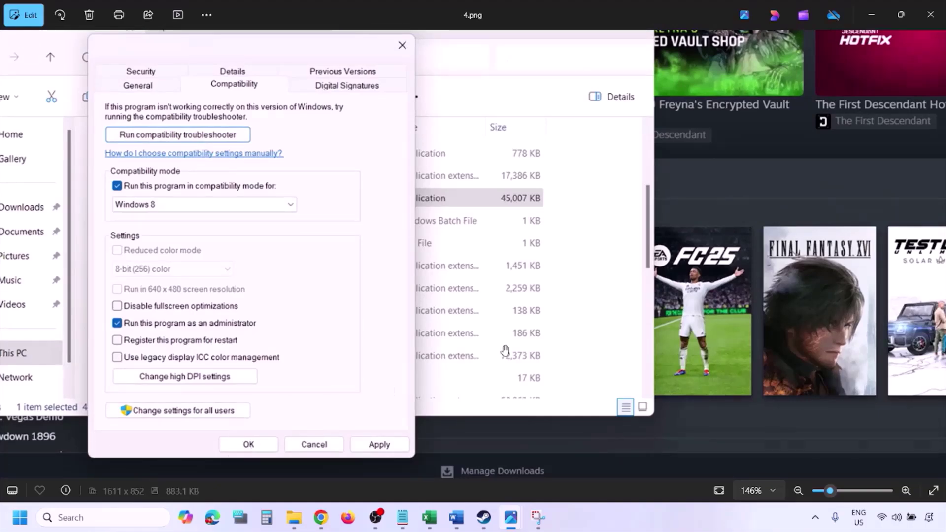
pyautogui.scroll(-3, 506, 348)
# Step: Go to 5.png and examine the Windows 7 choice in the compatibility mode list
pyautogui.press('Right')
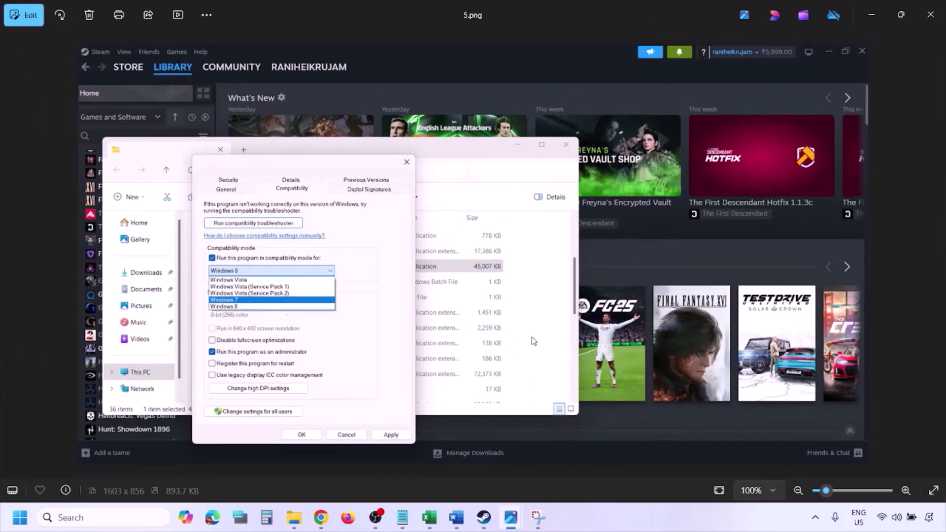
pyautogui.scroll(3, 286, 299)
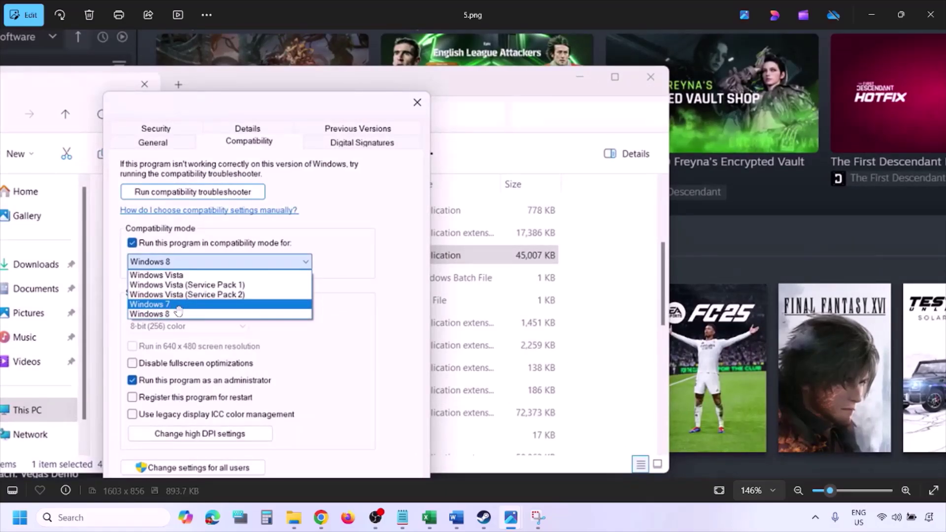
pyautogui.scroll(-3, 179, 311)
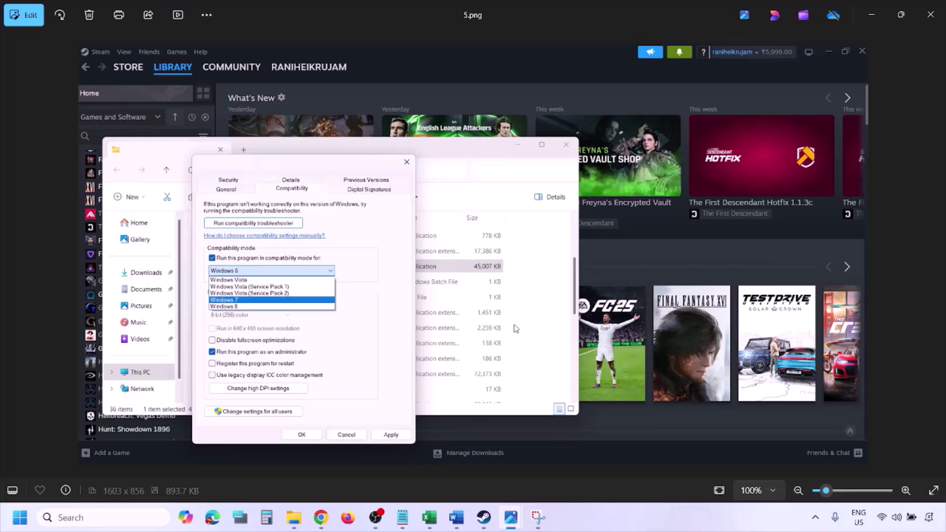
# Step: Go to 6.png and examine the Windows 7 compatibility settings with Disable fullscreen optimizations enabled
pyautogui.press('Right')
pyautogui.scroll(3, 314, 290)
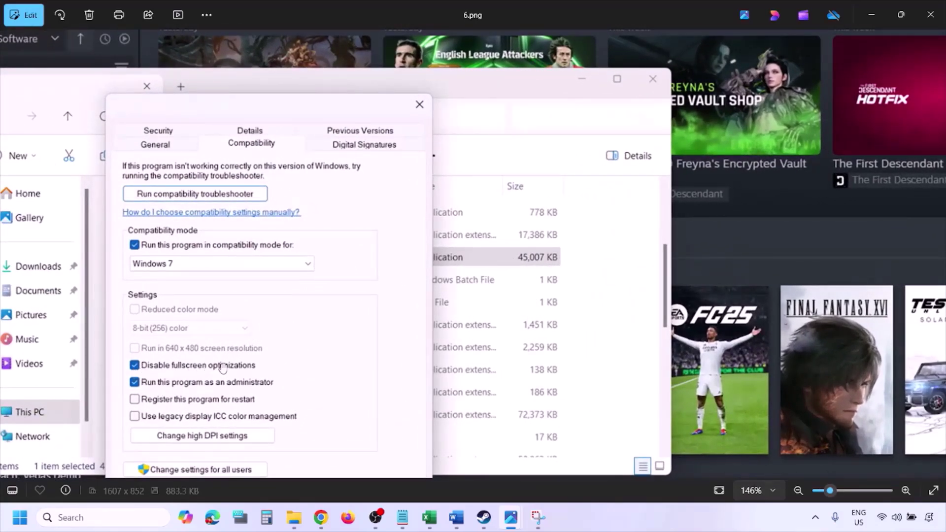
pyautogui.moveTo(270, 320); pyautogui.dragTo(312, 254)
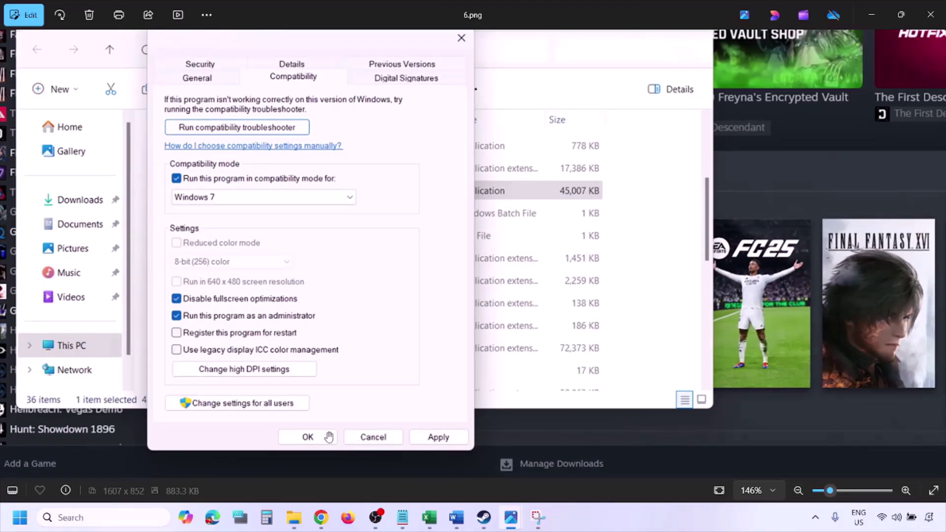
pyautogui.scroll(-3, 329, 437)
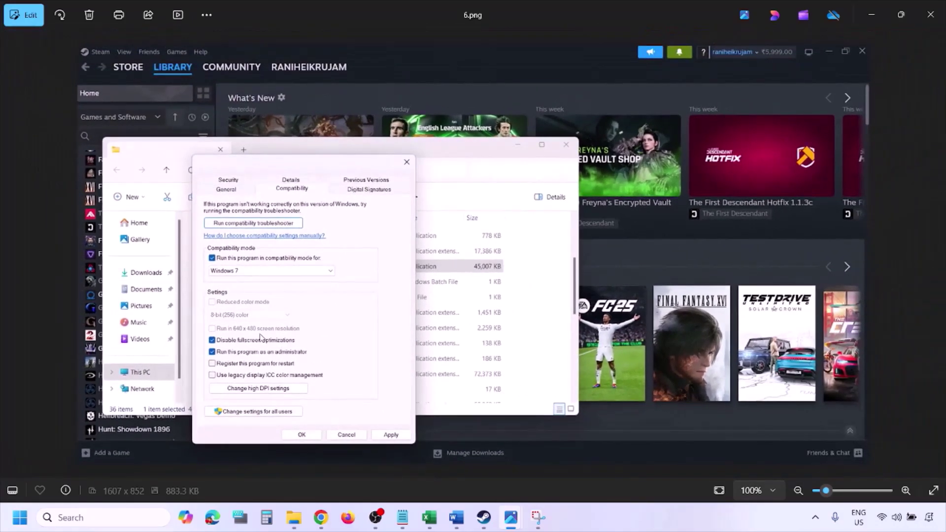
pyautogui.scroll(3, 261, 338)
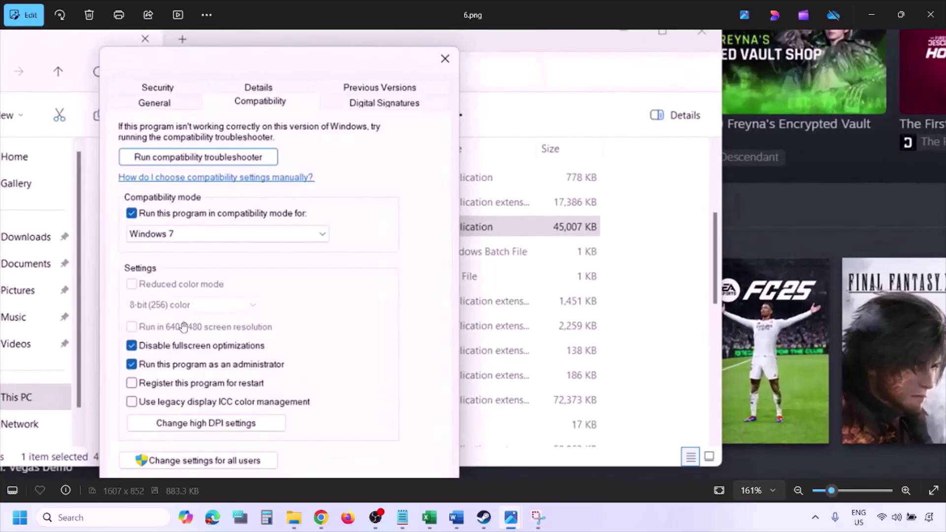
pyautogui.scroll(1, 234, 315)
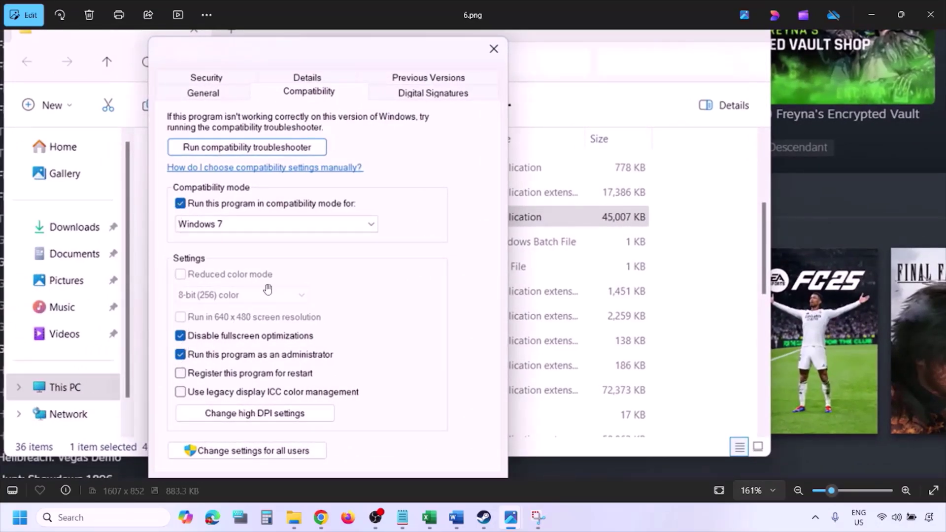
pyautogui.scroll(-4, 266, 291)
# Step: Go to 7.png and examine the compatibility settings with all options cleared
pyautogui.press('Right')
pyautogui.scroll(5, 268, 289)
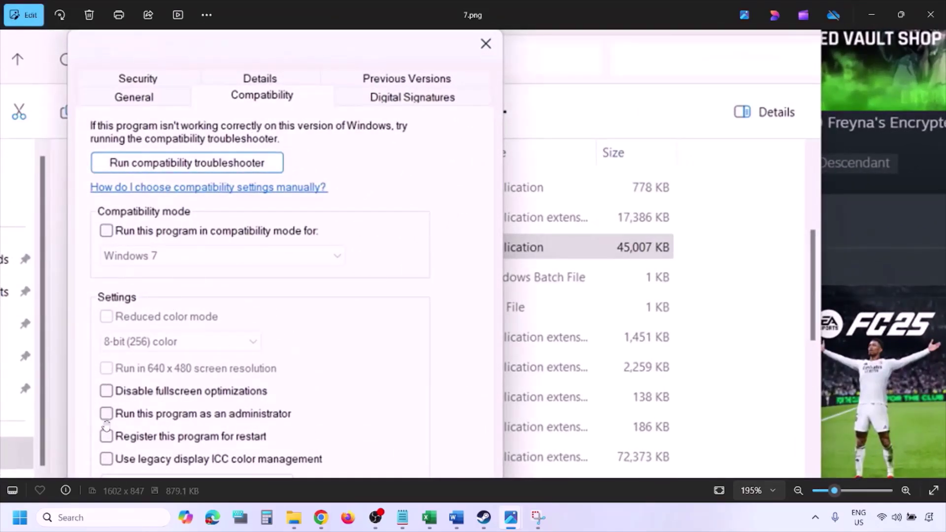
pyautogui.scroll(-3, 152, 319)
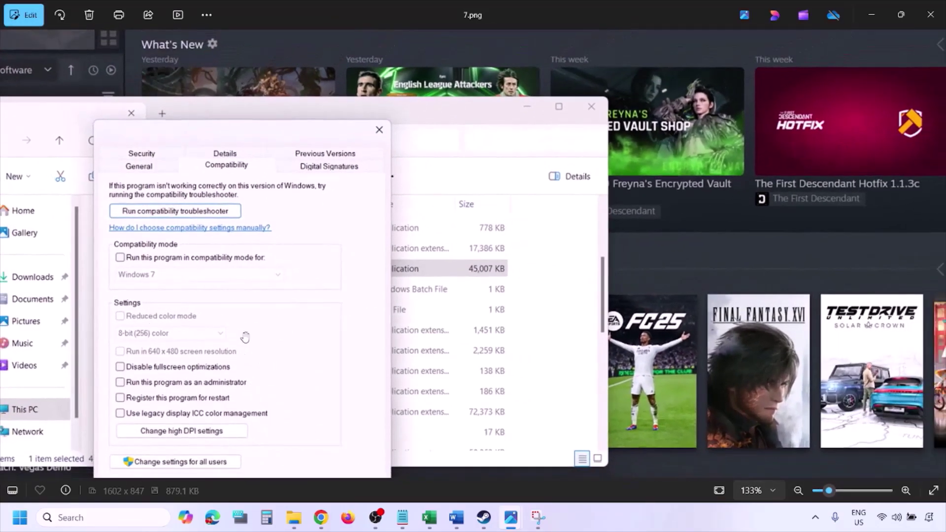
pyautogui.moveTo(245, 338); pyautogui.dragTo(246, 283)
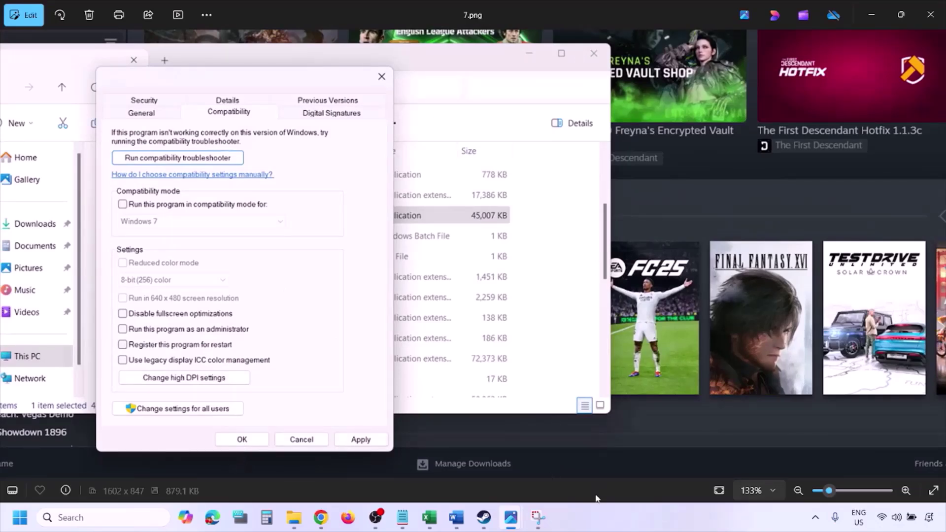
# Step: Return to the Word guide and go to Step 3, about verifying the game files
pyautogui.click(589, 524)
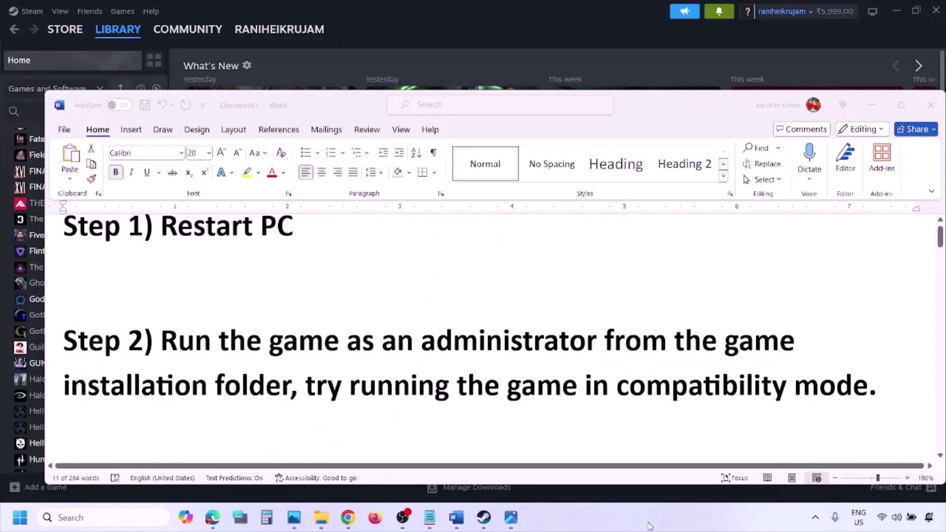
pyautogui.scroll(-3, 514, 366)
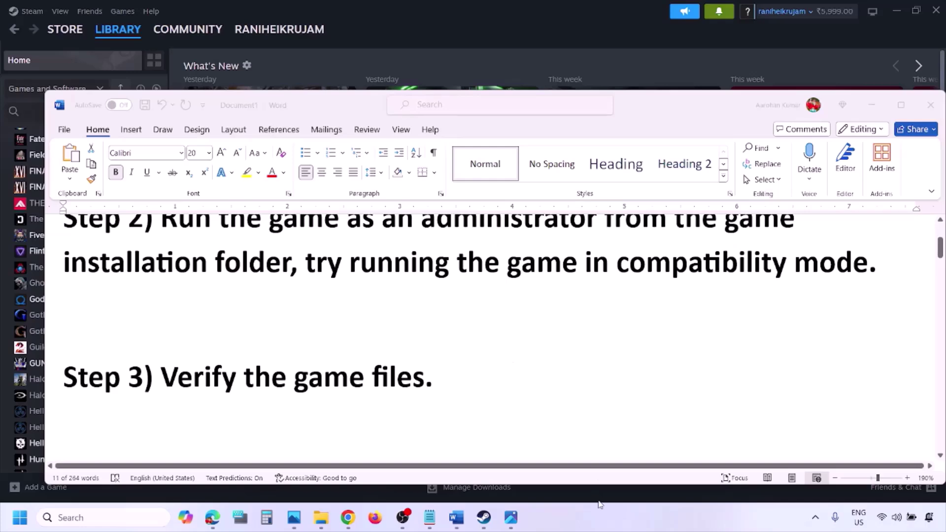
# Step: Examine 0.png and Screenshot 2024-10-01 125834.png, covering the game's Properties and Verify integrity of game files
pyautogui.click(598, 502)
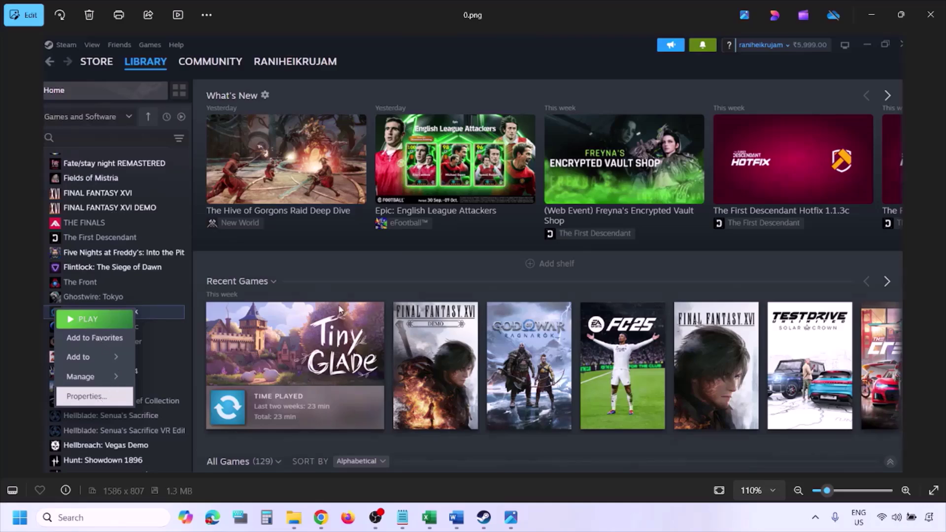
pyautogui.hotkey('ctrl', '-')
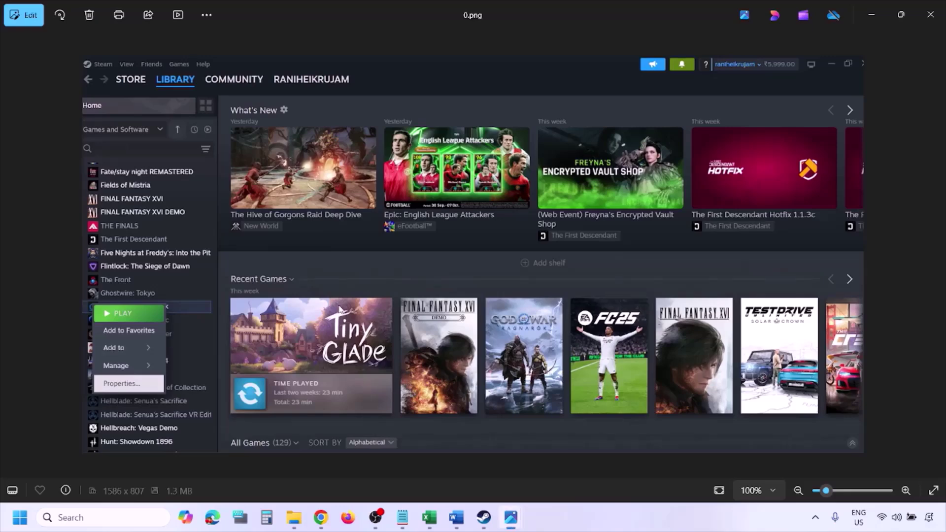
pyautogui.press('Right')
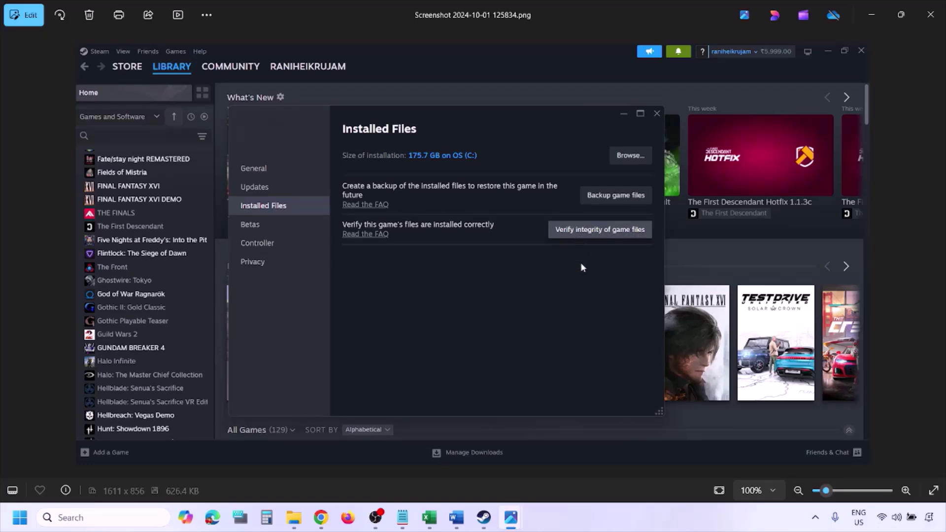
# Step: Return to the Word guide, go to Step 4 and select the words "Windows Security" in it
pyautogui.click(616, 523)
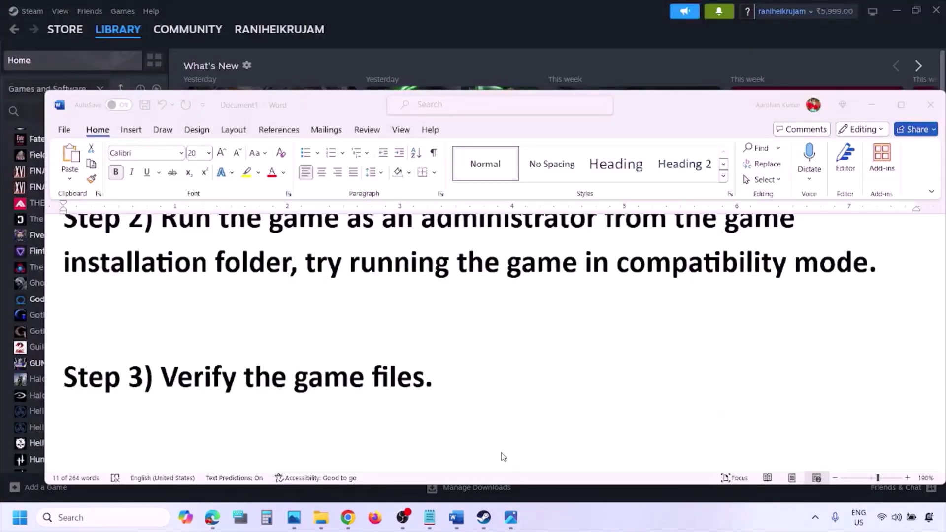
pyautogui.scroll(-3, 503, 456)
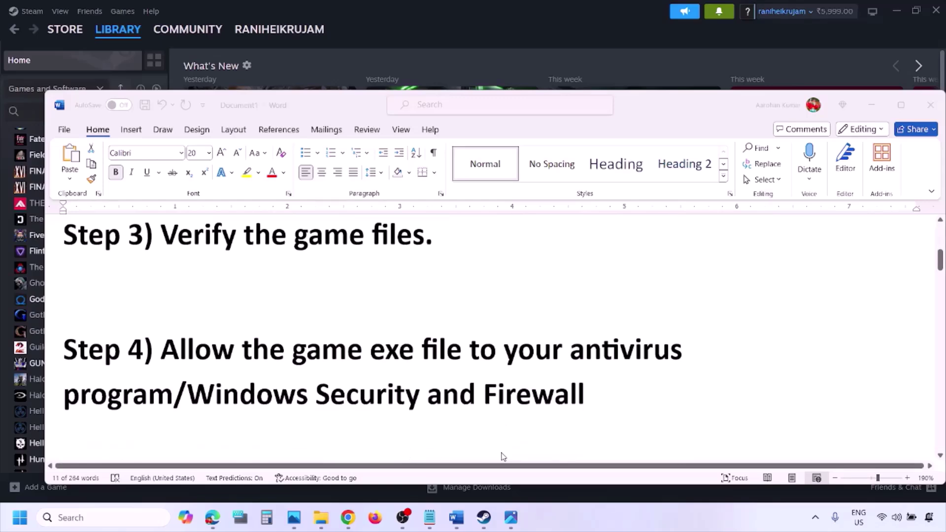
pyautogui.click(174, 393)
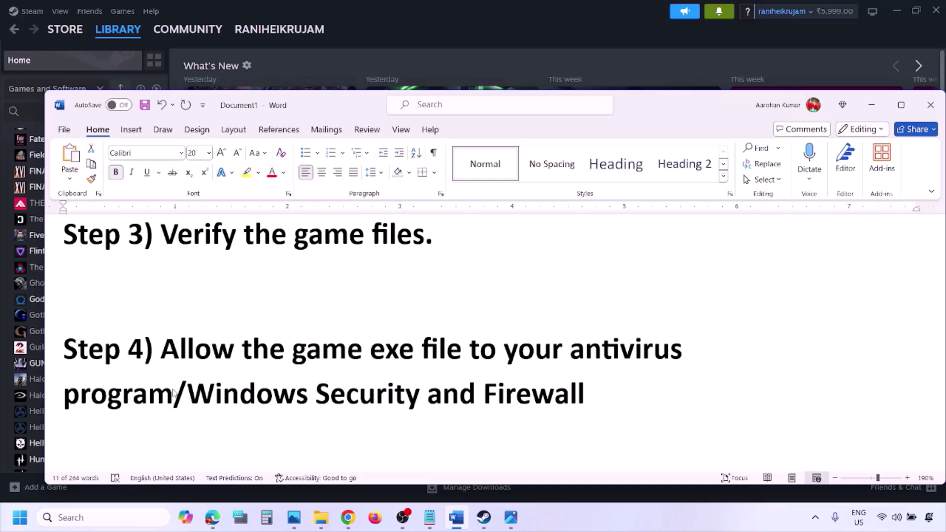
pyautogui.moveTo(187, 394); pyautogui.dragTo(427, 394)
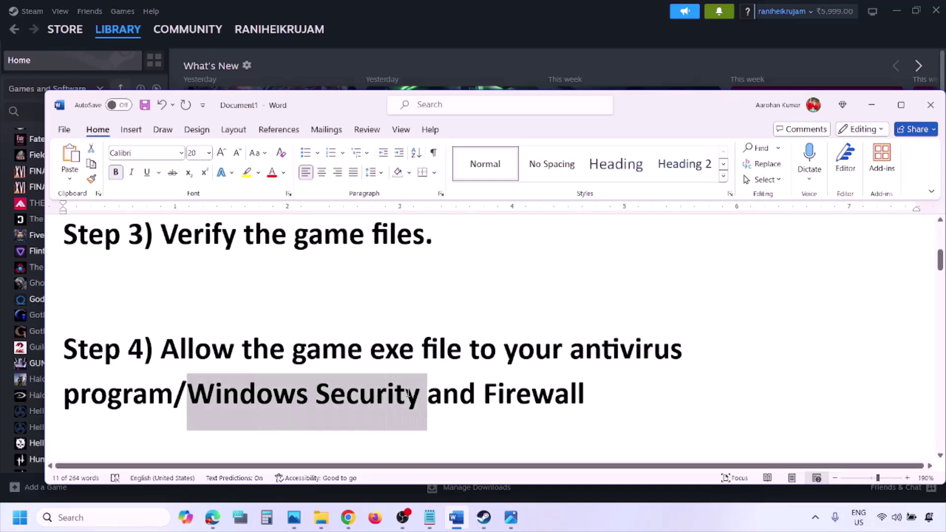
# Step: Switch to Windows Settings and open Virus & threat protection from the Windows Security section of Privacy & security
pyautogui.click(628, 528)
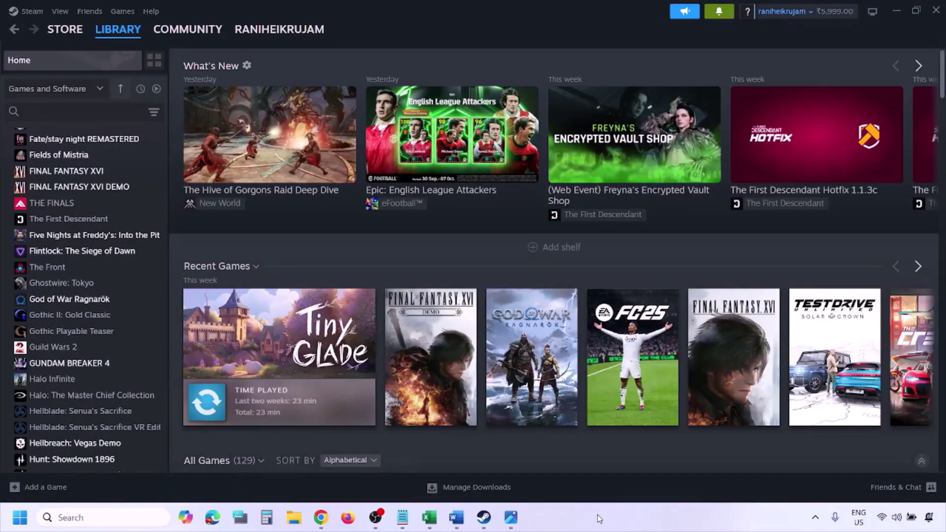
pyautogui.press('super+i')
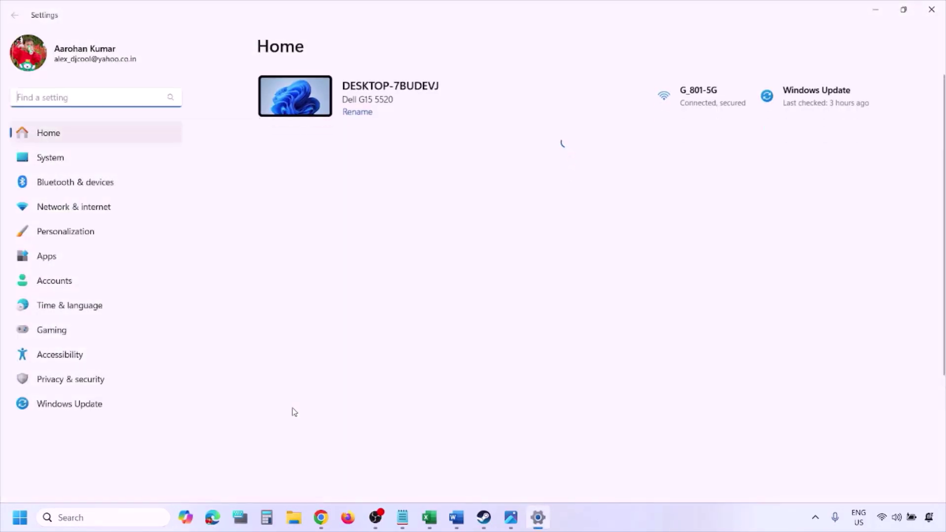
pyautogui.click(98, 386)
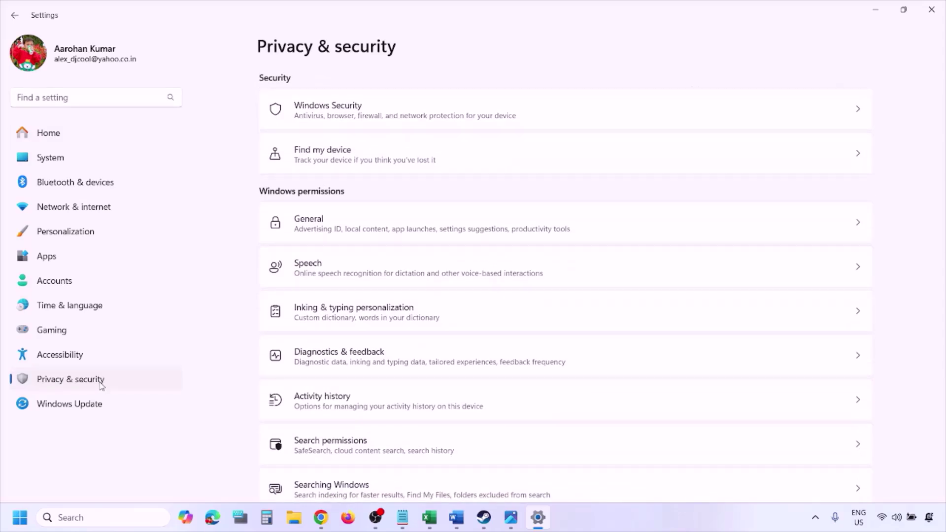
pyautogui.click(341, 117)
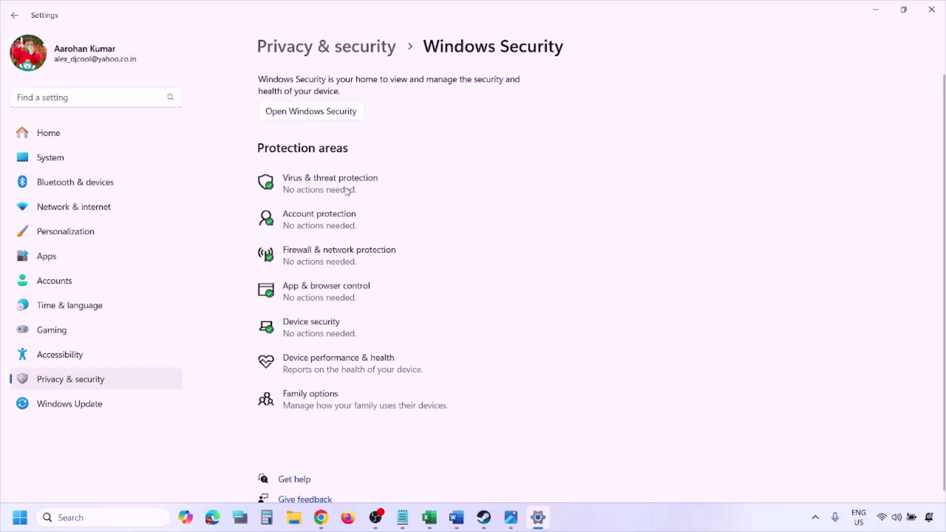
pyautogui.click(346, 192)
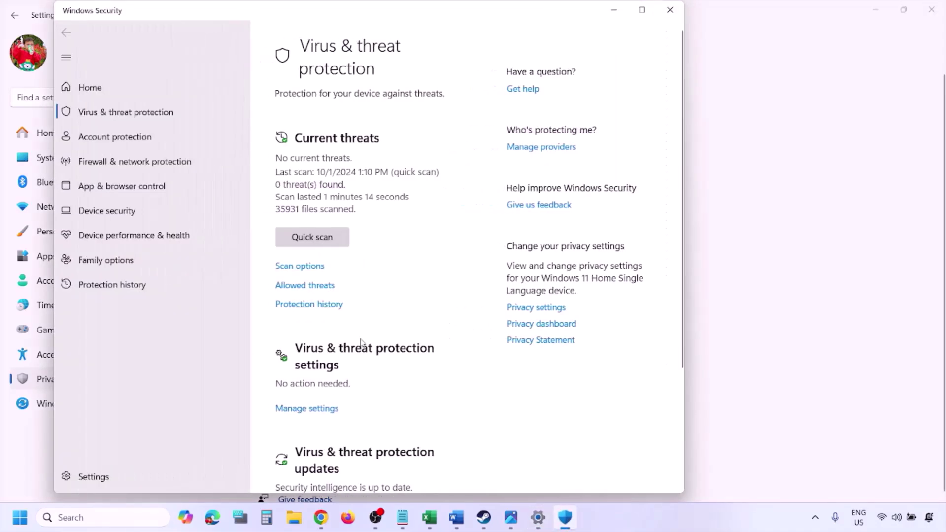
# Step: Open the ransomware protection settings and go to the apps allowed through Controlled folder access
pyautogui.scroll(-3, 362, 343)
pyautogui.click(345, 446)
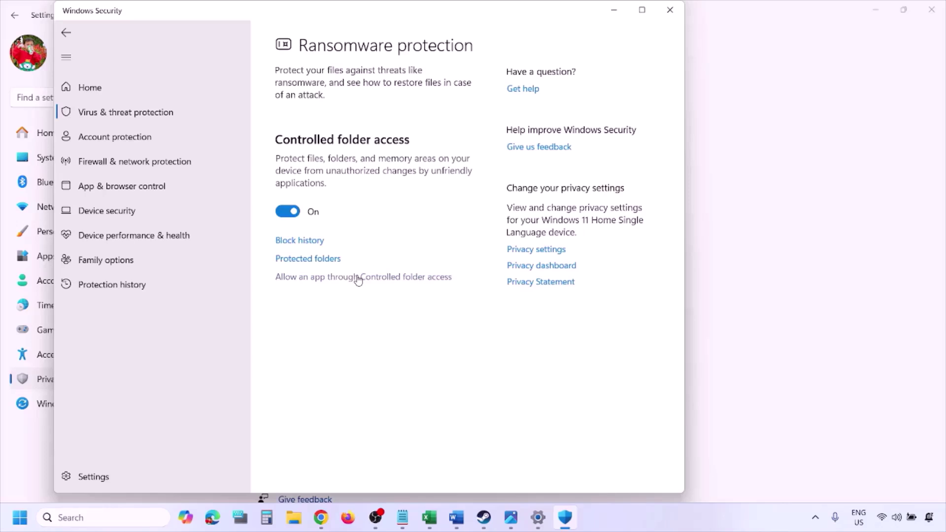
pyautogui.click(358, 279)
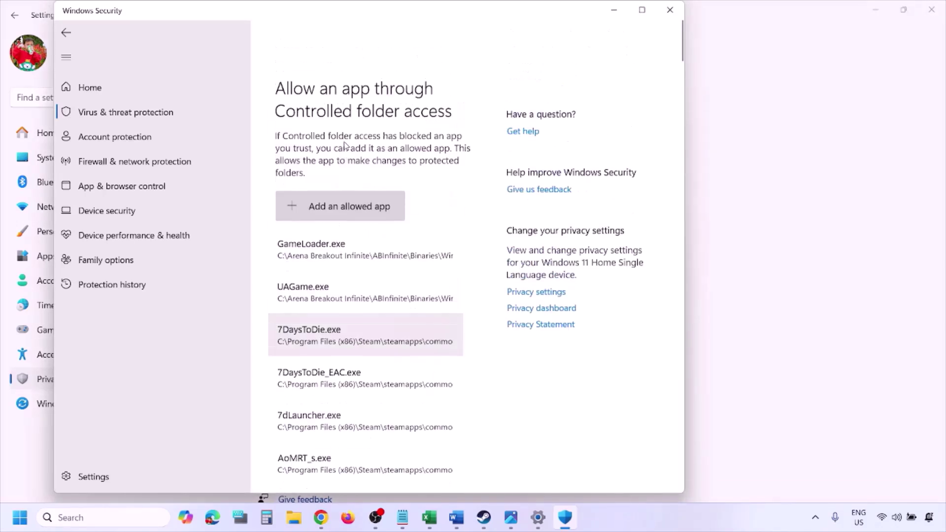
# Step: Start adding an allowed app by browsing all apps, and go to the Program Files (x86) folder on drive C
pyautogui.click(356, 159)
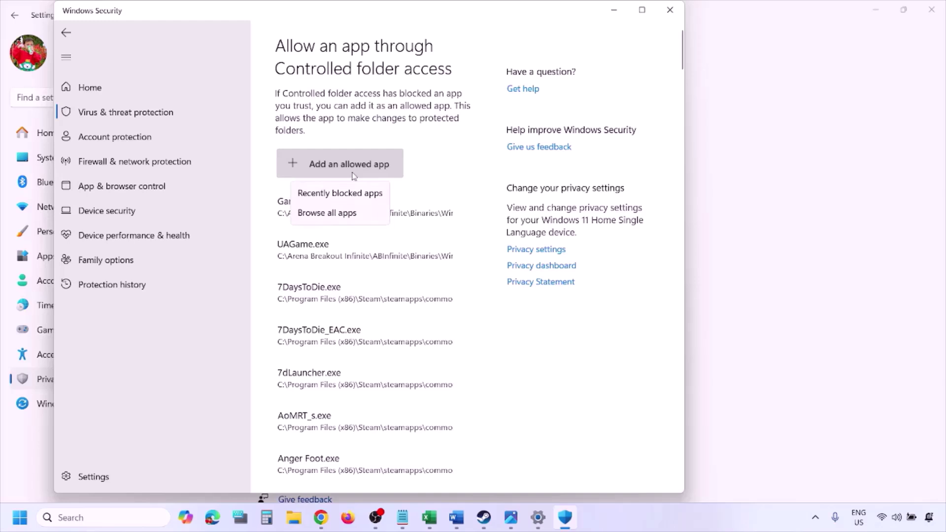
pyautogui.click(356, 215)
pyautogui.click(102, 261)
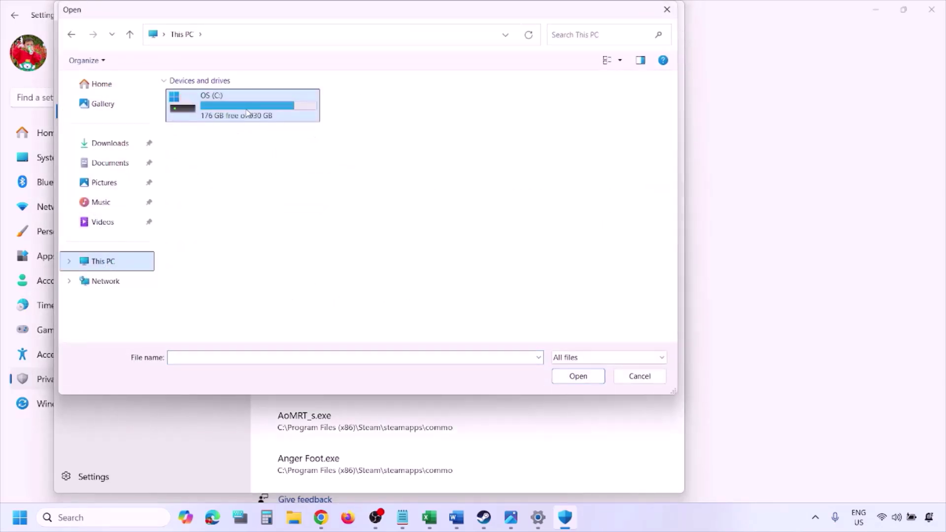
pyautogui.doubleClick(247, 112)
pyautogui.scroll(-3, 247, 114)
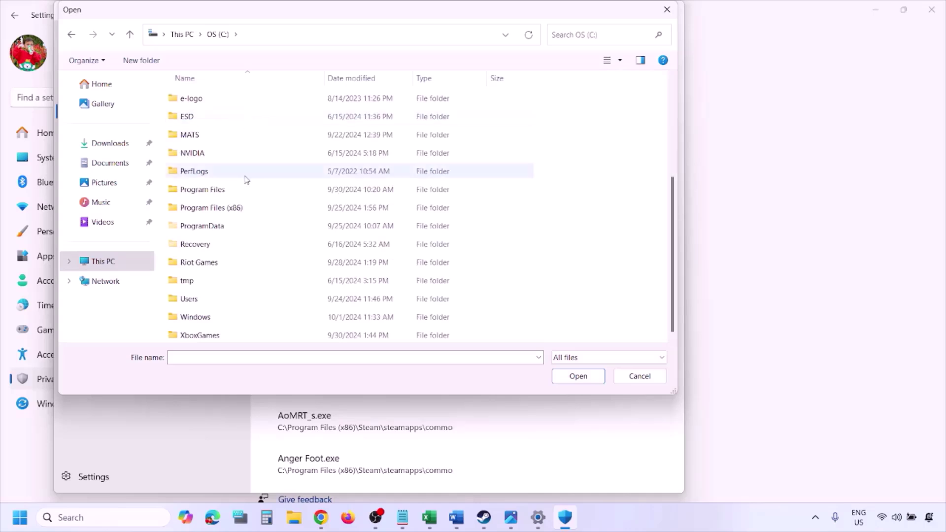
pyautogui.doubleClick(237, 207)
# Step: Browse to the steamapps folder inside Steam, where the games are installed, and cancel the file selection
pyautogui.scroll(-4, 239, 207)
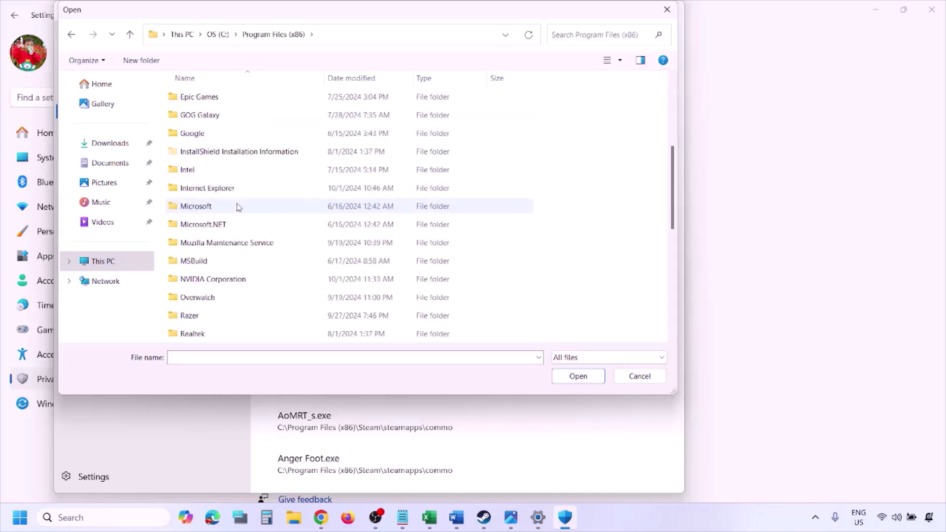
pyautogui.scroll(-4, 239, 207)
pyautogui.doubleClick(239, 170)
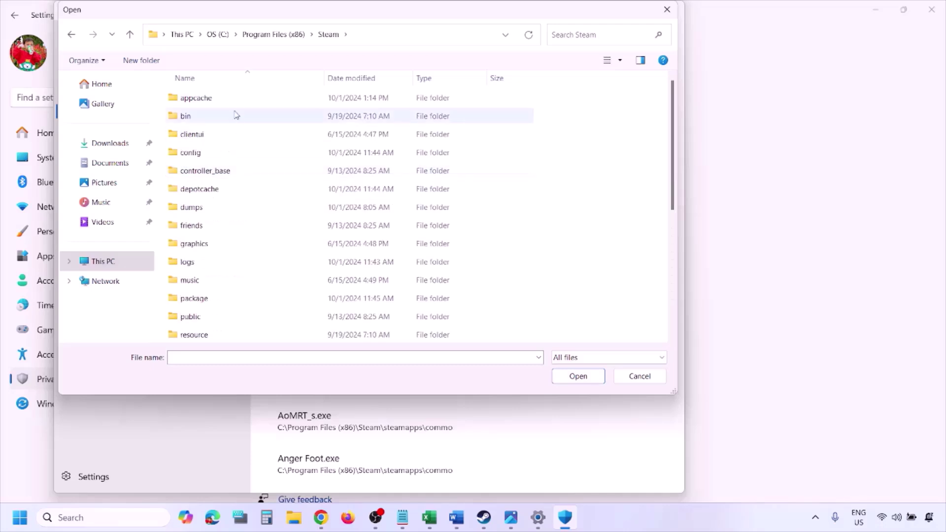
pyautogui.scroll(-4, 217, 217)
pyautogui.click(216, 190)
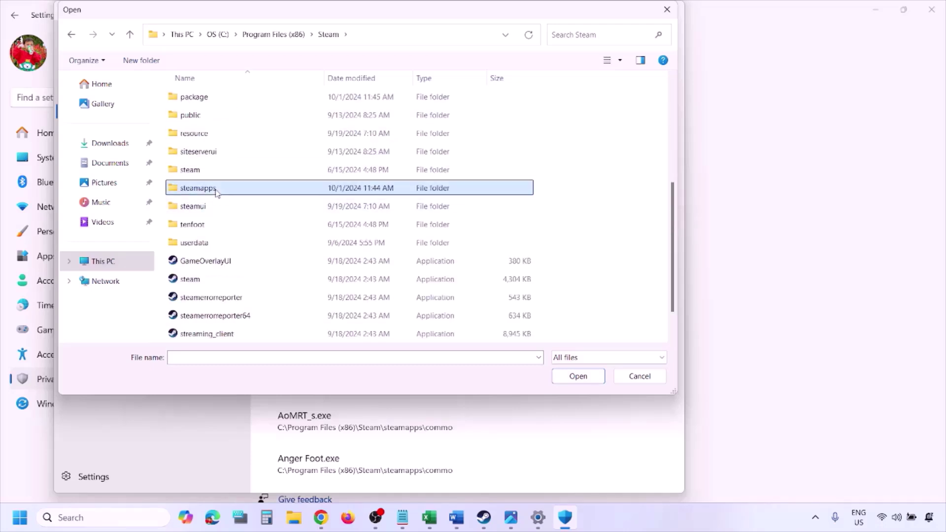
pyautogui.doubleClick(216, 190)
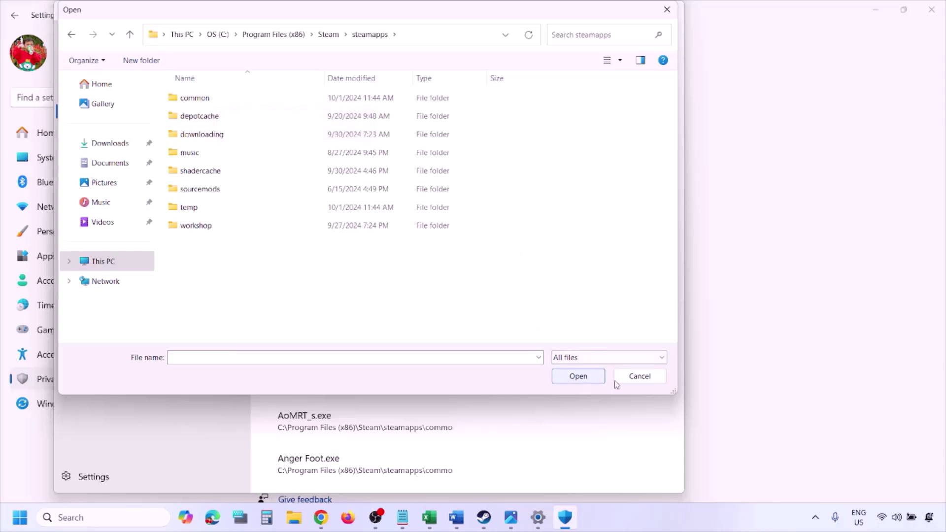
pyautogui.click(640, 376)
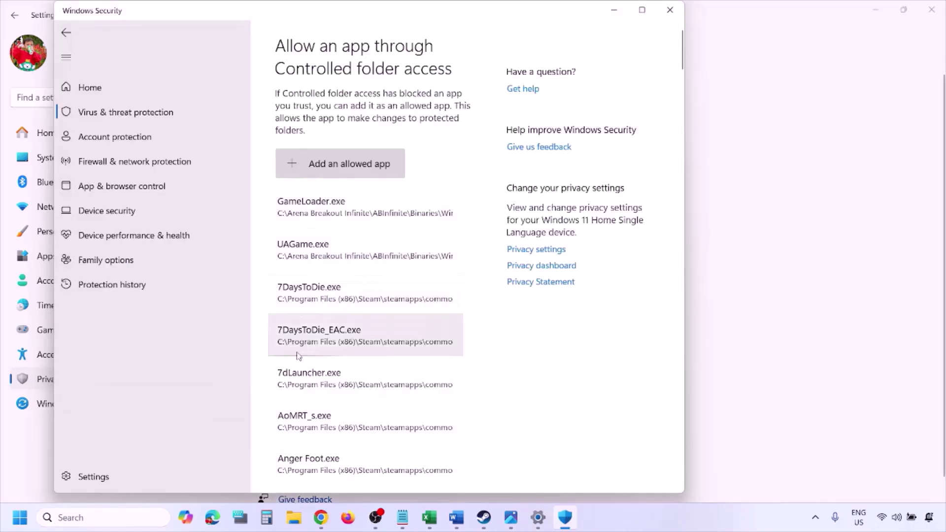
# Step: Switch to Control Panel and open the list of apps allowed through Windows Defender Firewall
pyautogui.click(97, 517)
pyautogui.write('ontrol')
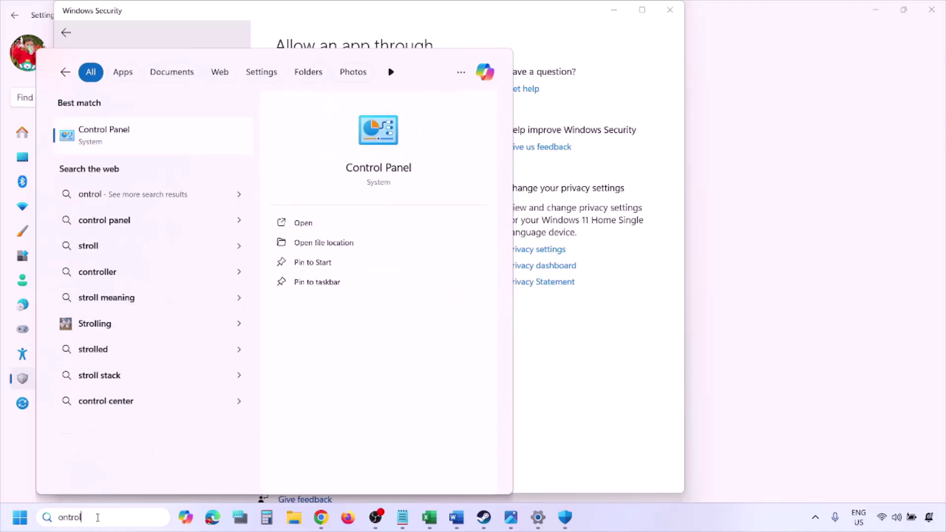
pyautogui.press('Return')
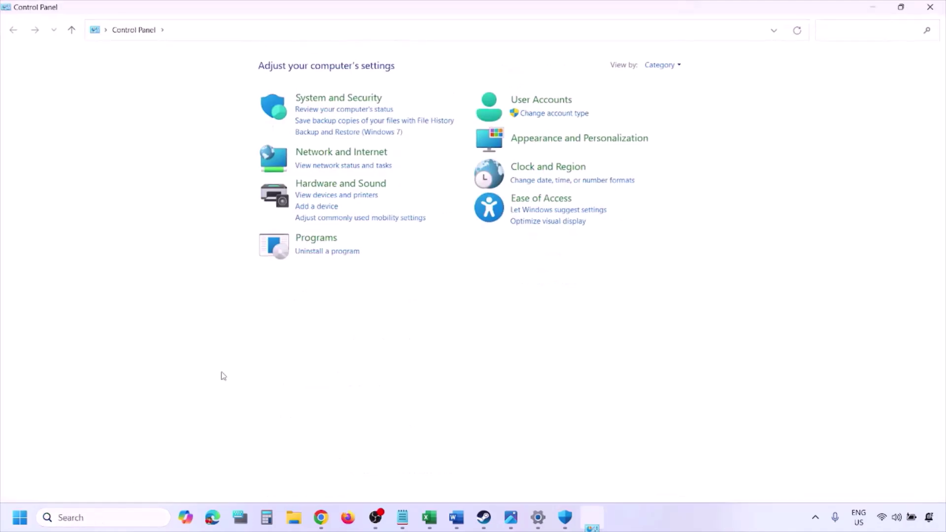
pyautogui.click(326, 99)
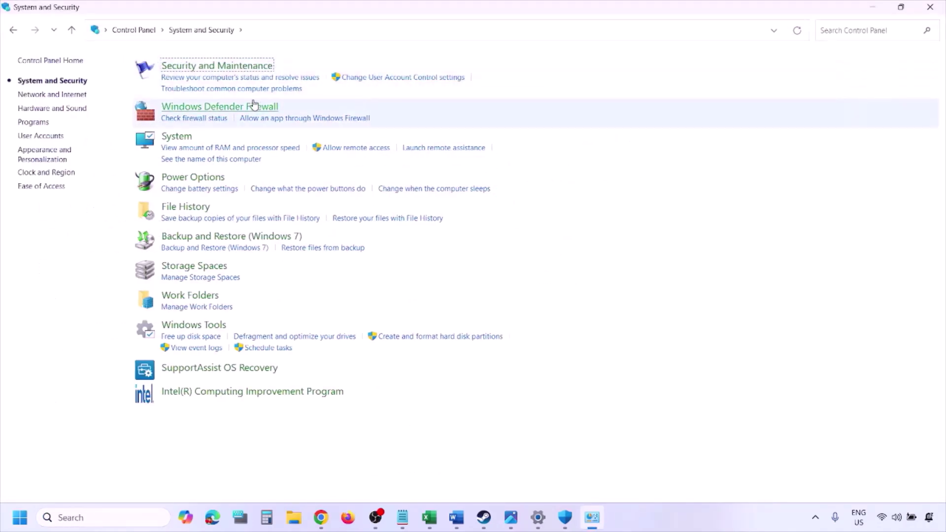
pyautogui.click(254, 108)
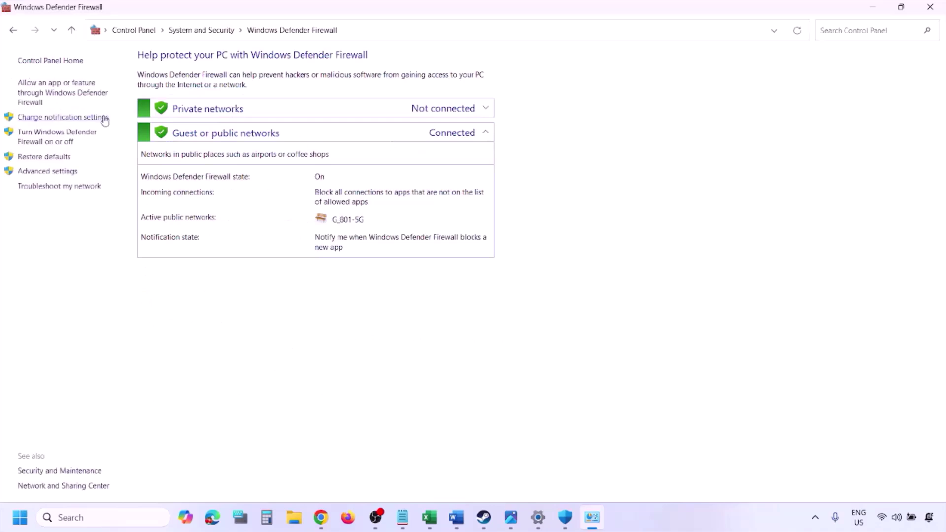
pyautogui.click(64, 90)
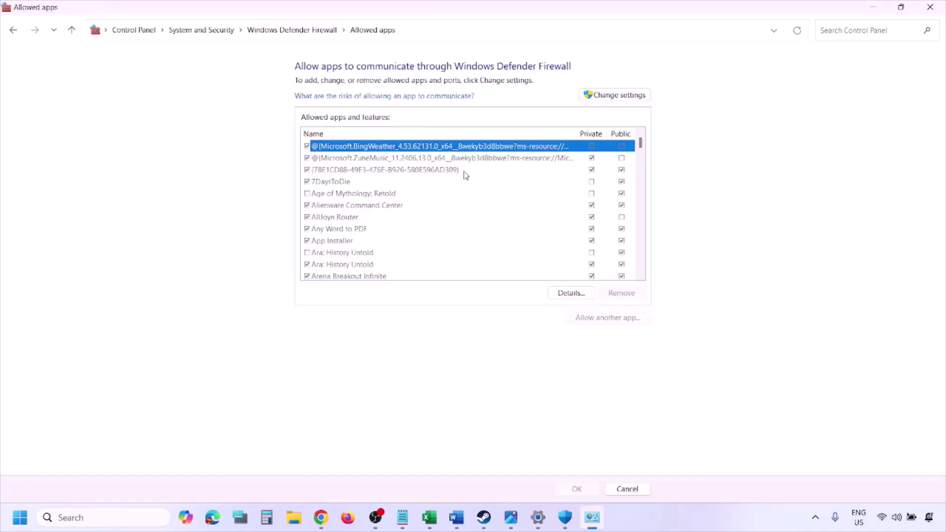
# Step: Unlock the allowed apps settings, start allowing another app by browsing to This PC, and cancel without adding one
pyautogui.click(636, 94)
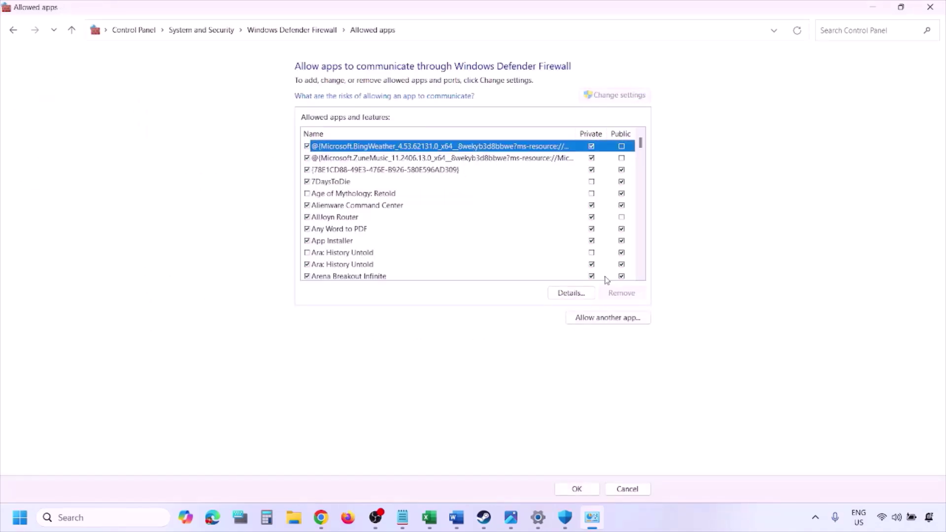
pyautogui.click(608, 318)
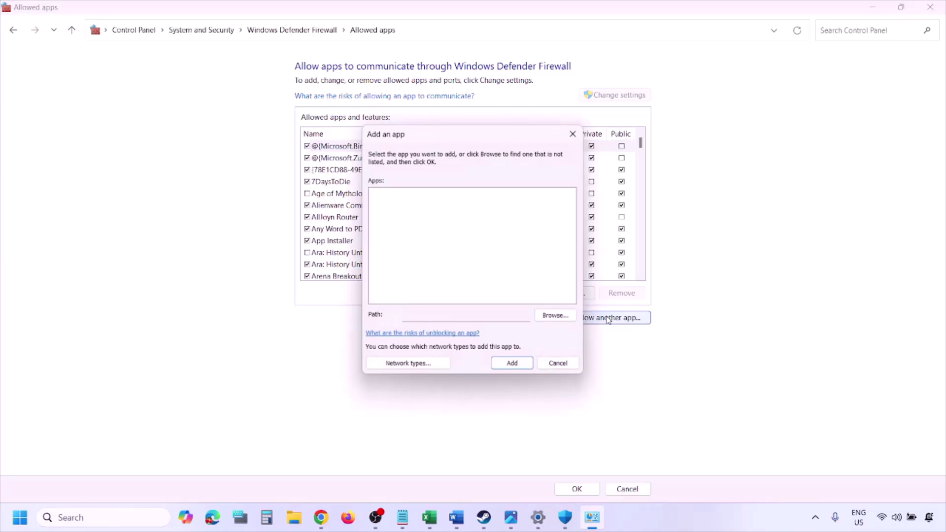
pyautogui.click(557, 316)
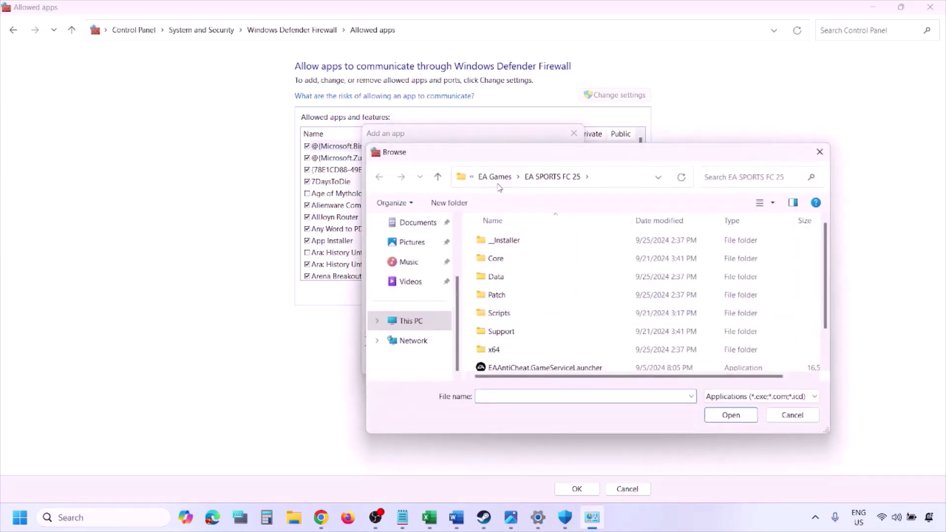
pyautogui.click(434, 326)
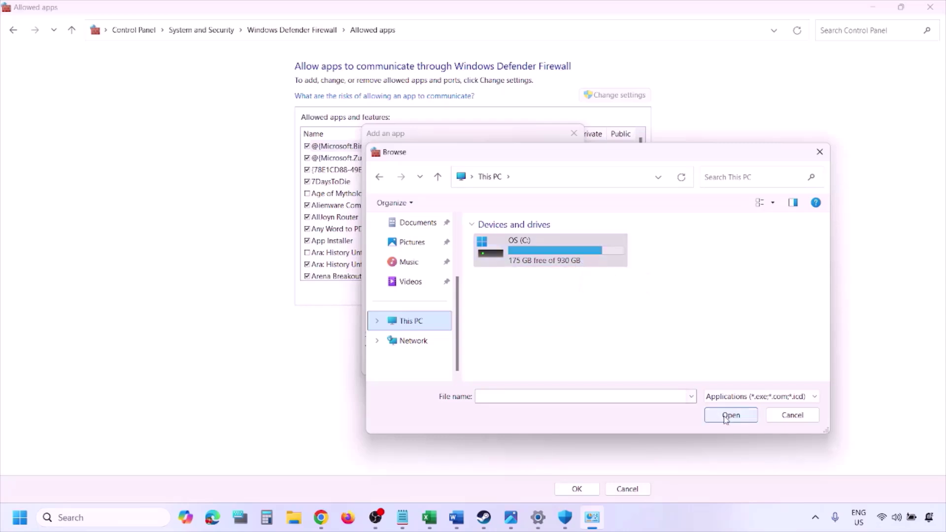
pyautogui.click(781, 420)
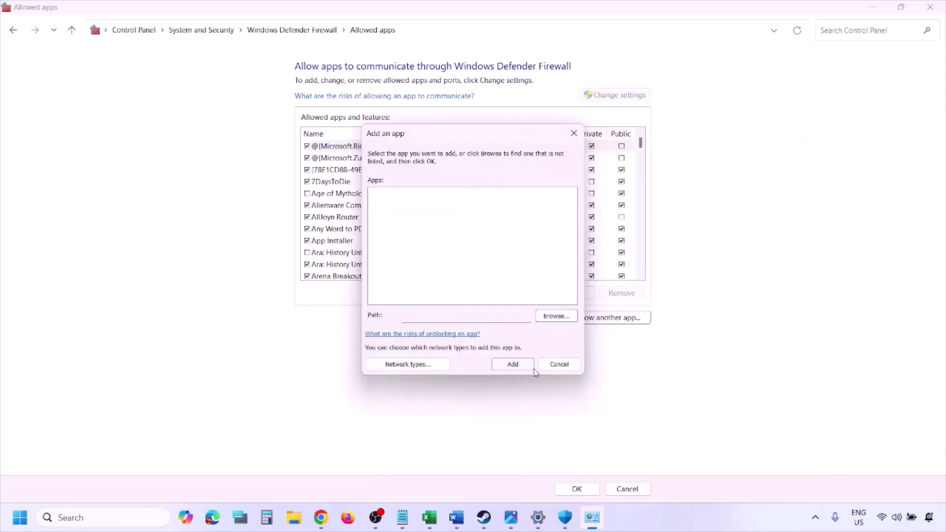
pyautogui.click(552, 365)
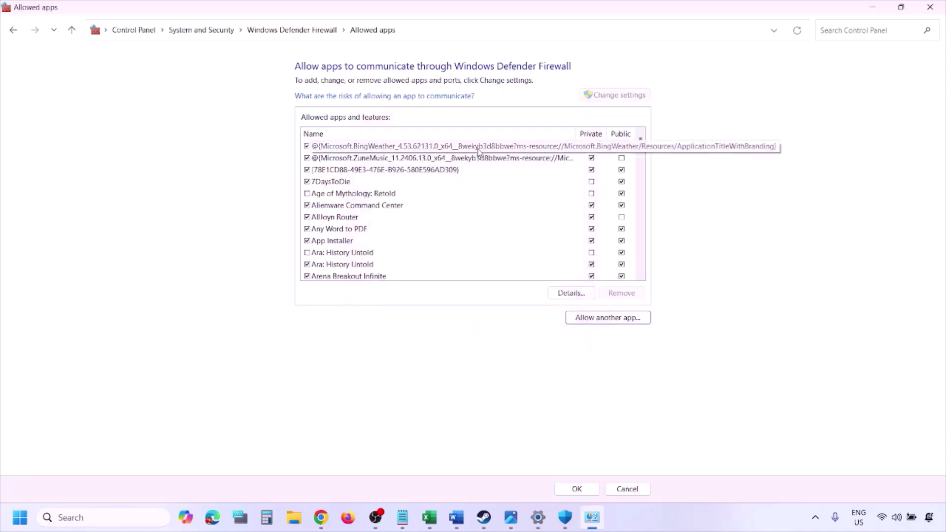
# Step: Close the firewall's allowed apps window and go to Step 5 of the Word guide, about the graphics driver
pyautogui.click(930, 7)
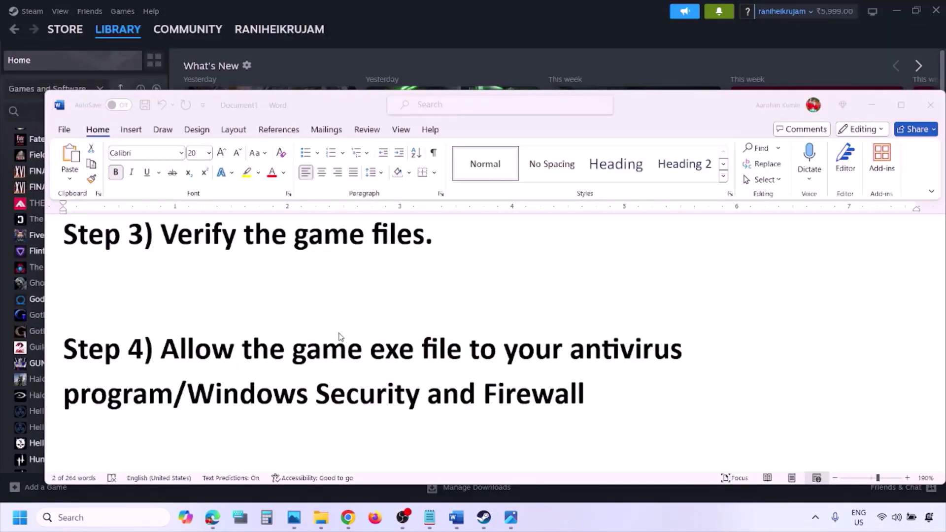
pyautogui.scroll(-5, 339, 336)
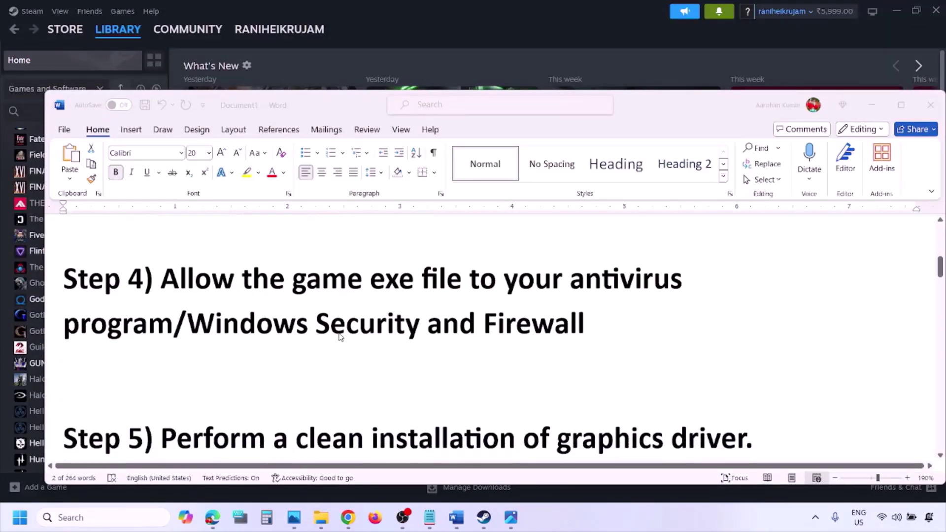
# Step: Go to Step 5 of the Word guide and highlight parts of its NVIDIA and AMD driver links
pyautogui.scroll(-1, 309, 353)
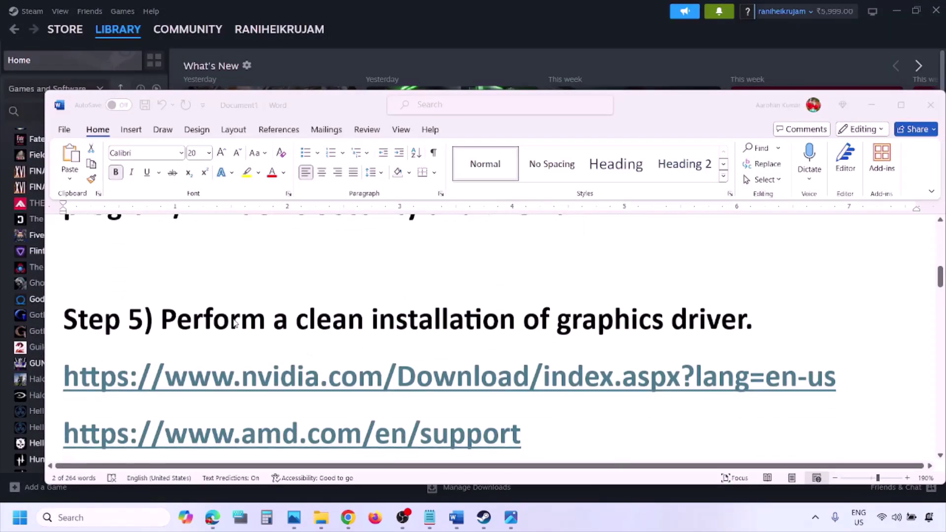
pyautogui.doubleClick(233, 322)
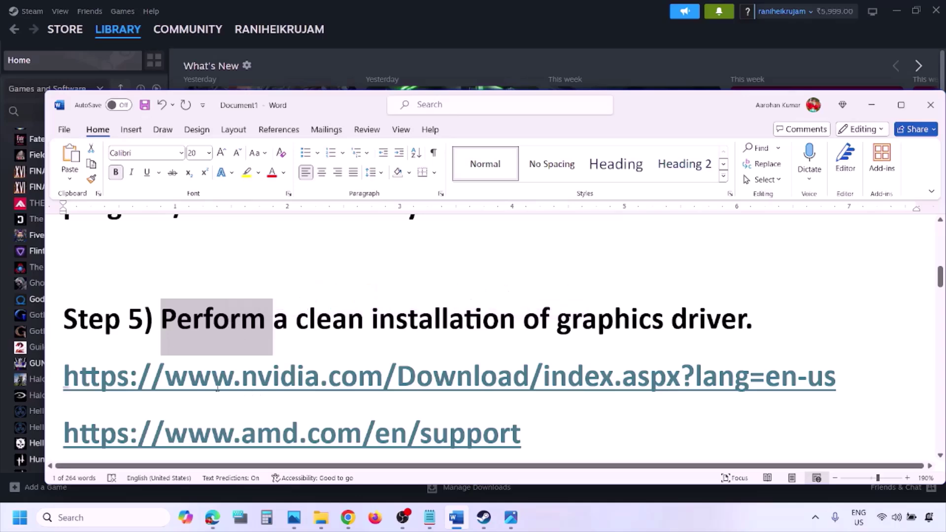
pyautogui.moveTo(212, 384); pyautogui.dragTo(340, 387)
pyautogui.scroll(-1, 340, 387)
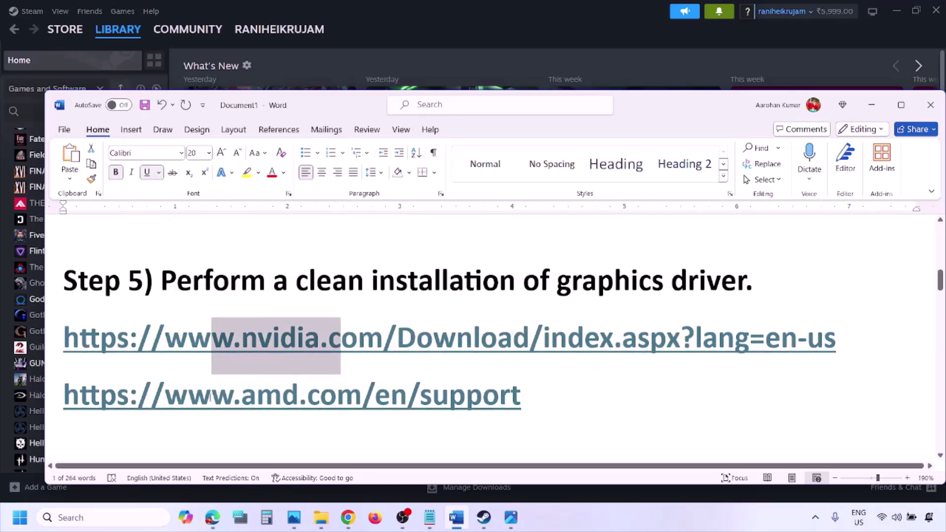
pyautogui.moveTo(212, 397); pyautogui.dragTo(499, 421)
pyautogui.click(622, 510)
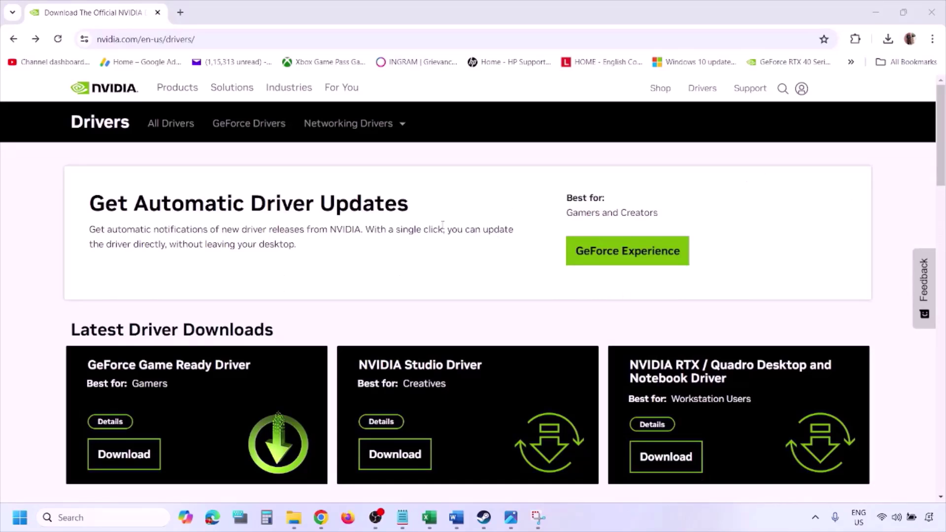
# Step: Switch to Chrome and, on NVIDIA's manual driver search, choose Windows 11 as the operating system and find matching drivers
pyautogui.scroll(-8, 222, 301)
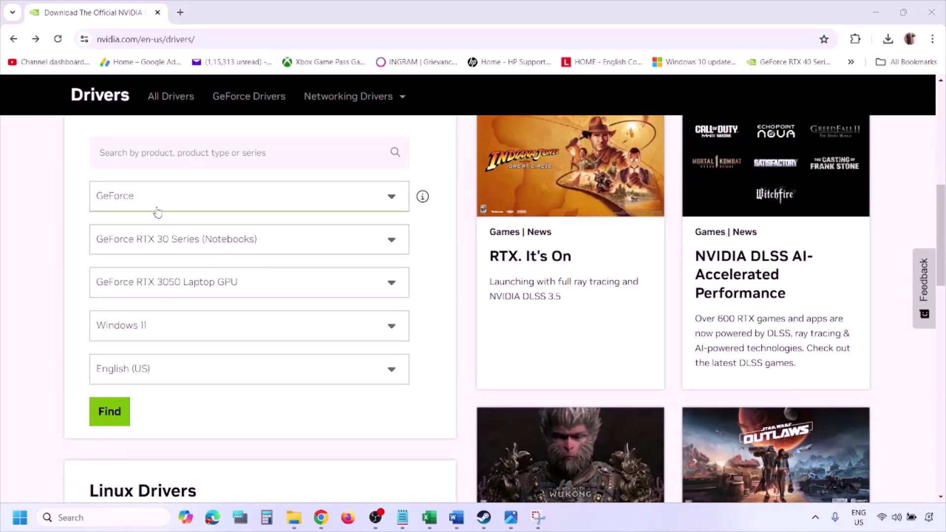
pyautogui.click(157, 330)
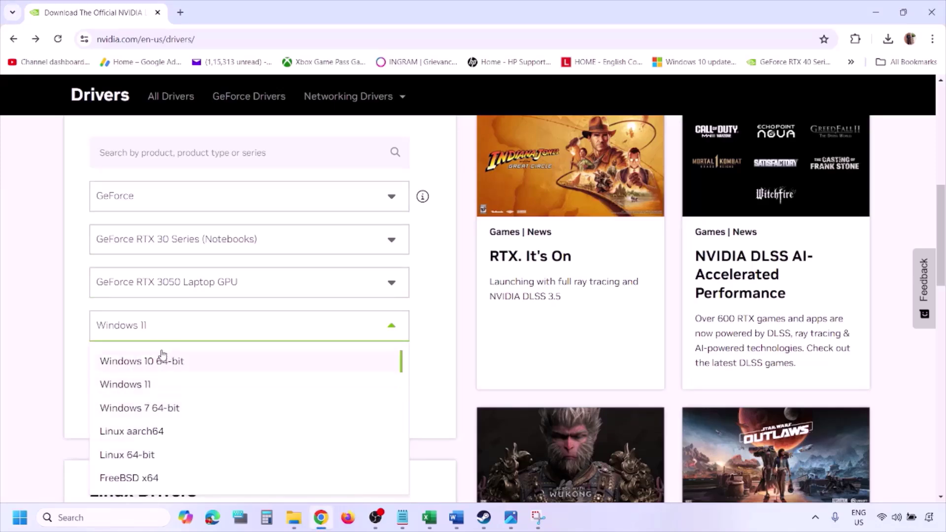
pyautogui.click(139, 386)
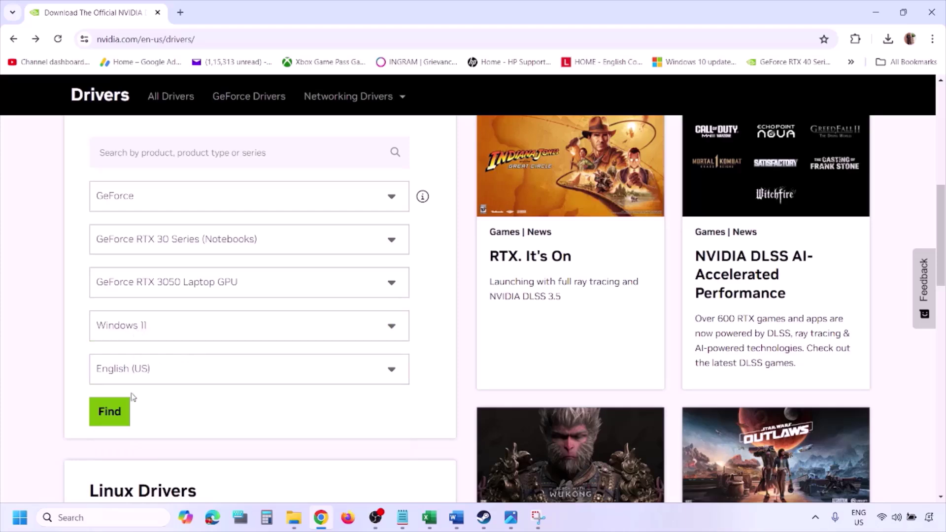
pyautogui.click(108, 412)
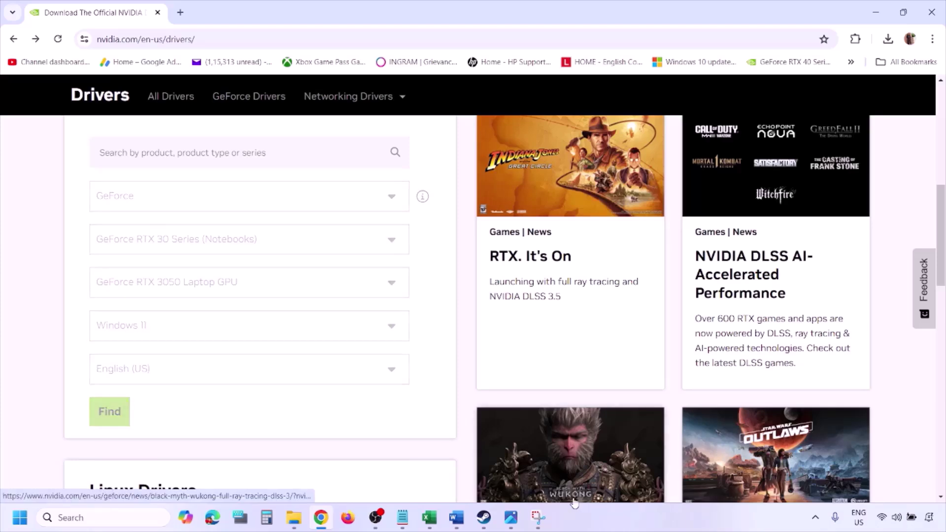
# Step: Switch to Photos and view 1.png through 5.png, covering the Game Ready driver download and the installer's custom clean installation
pyautogui.click(511, 517)
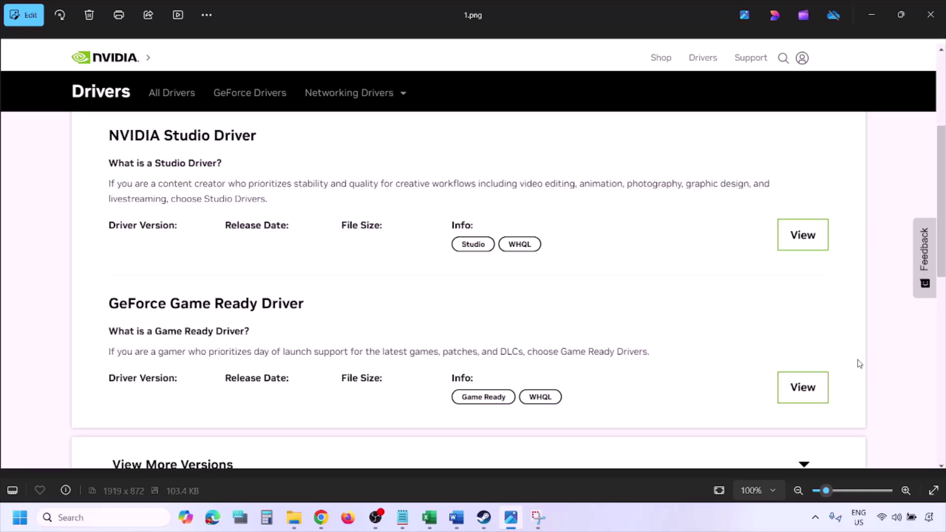
pyautogui.press('Right')
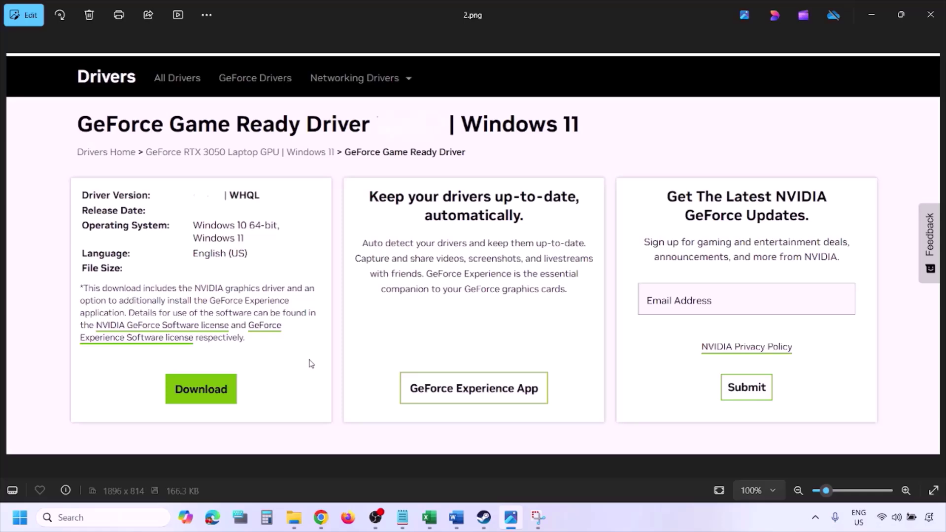
pyautogui.press('Right')
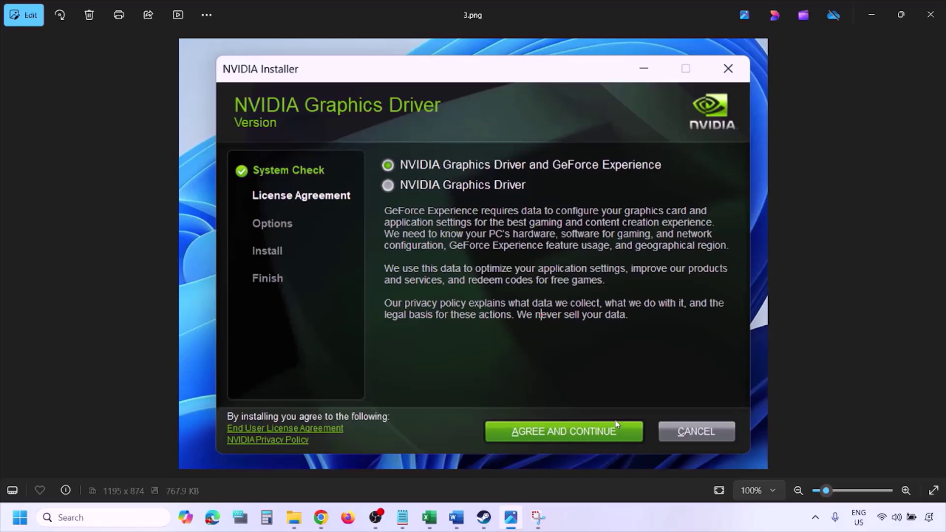
pyautogui.press('Right')
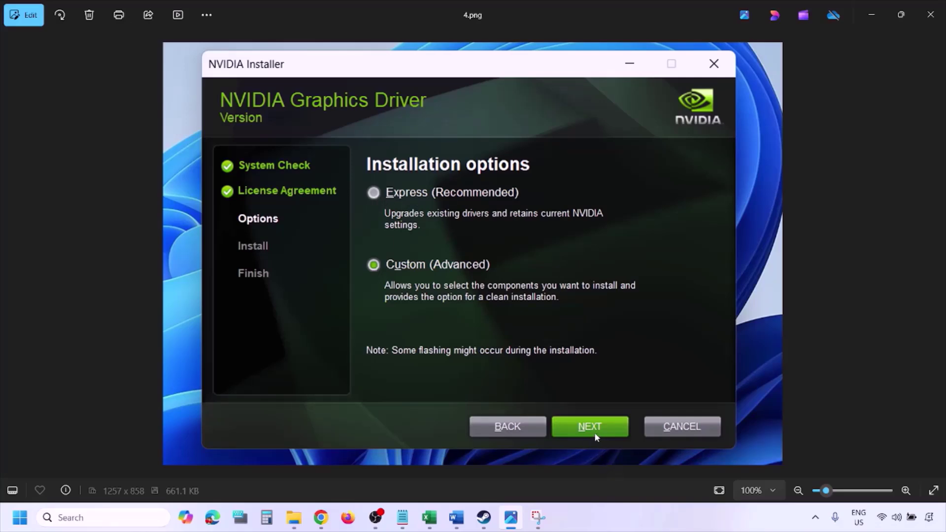
pyautogui.press('Right')
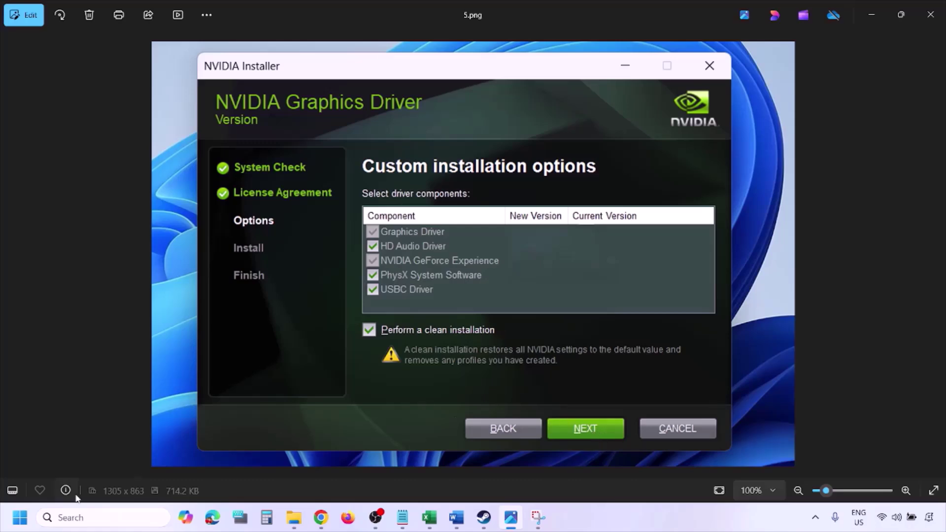
# Step: Bring up the computer's power options and return to Step 5 of the Word guide
pyautogui.click(20, 517)
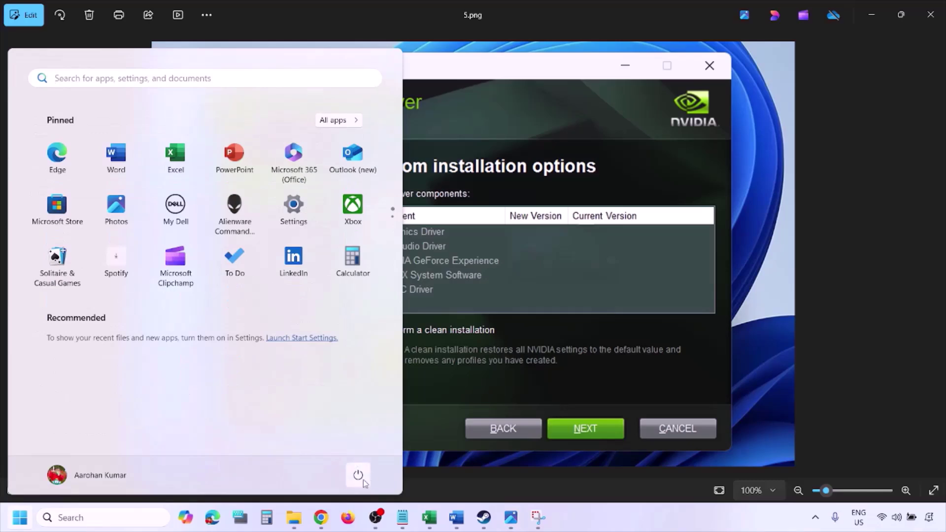
pyautogui.click(359, 476)
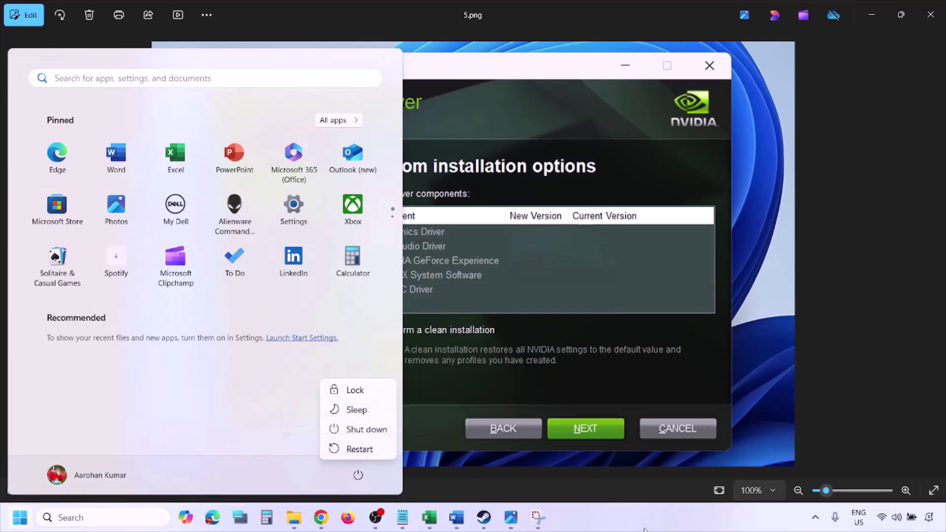
pyautogui.click(511, 517)
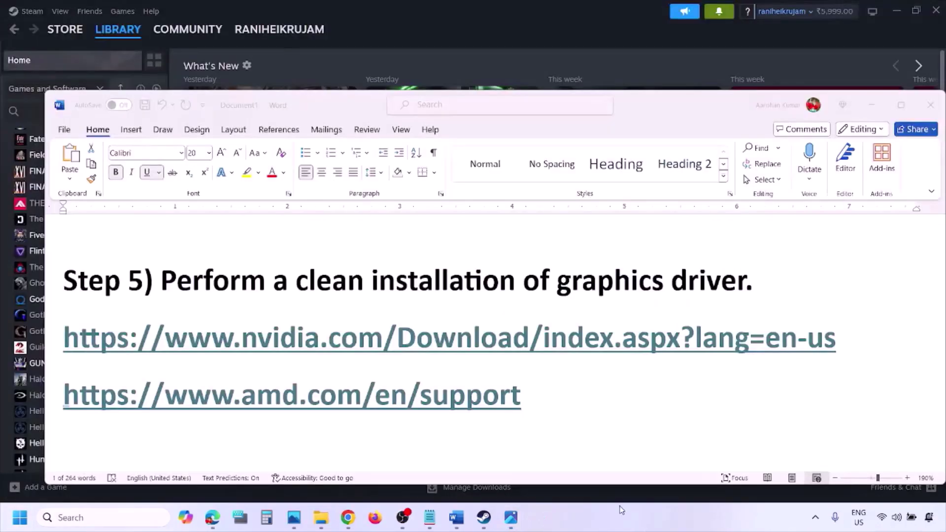
# Step: Select the AMD support link under Step 5, show and dismiss the power options, and delete the link from the document
pyautogui.click(559, 396)
pyautogui.moveTo(538, 397); pyautogui.dragTo(355, 391)
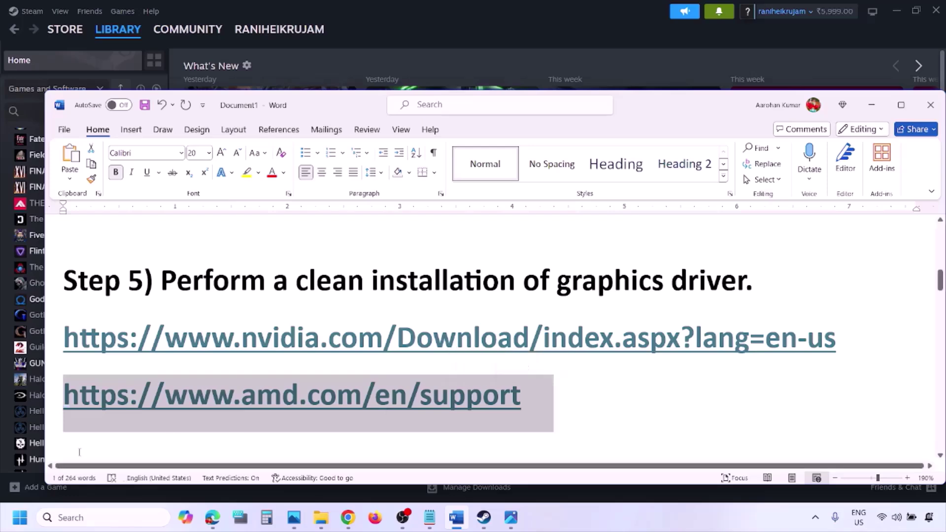
pyautogui.click(19, 517)
pyautogui.click(359, 476)
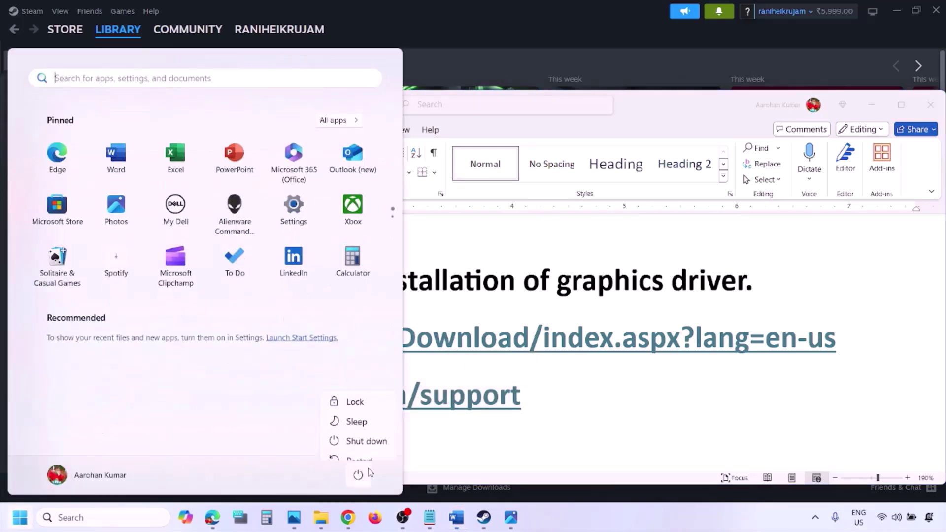
pyautogui.click(597, 520)
pyautogui.press('Delete')
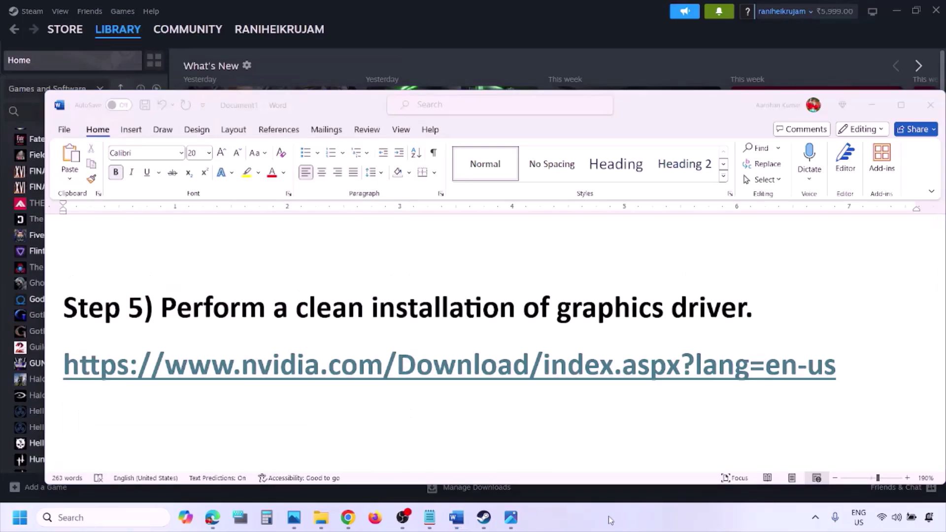
pyautogui.scroll(-3, 442, 338)
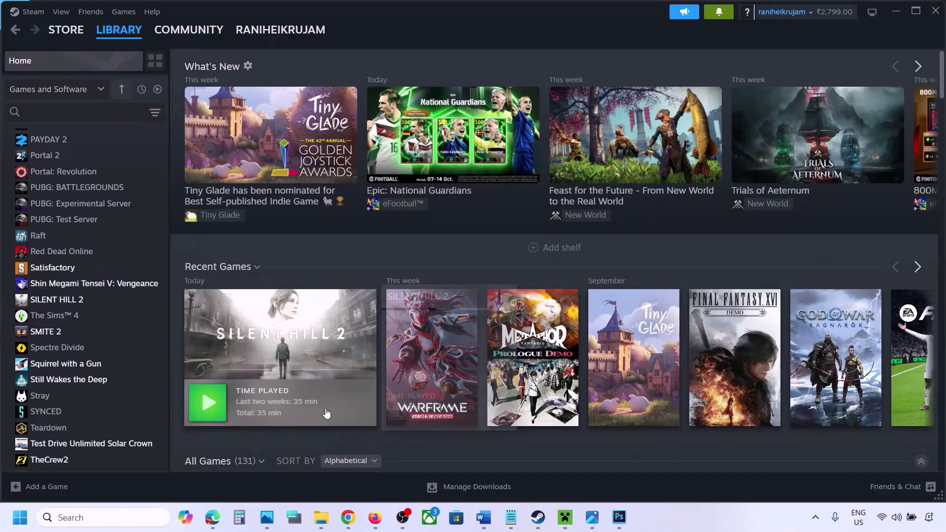
# Step: Search Windows for "graphics" and open the Graphics settings page
pyautogui.click(75, 517)
pyautogui.write('g')
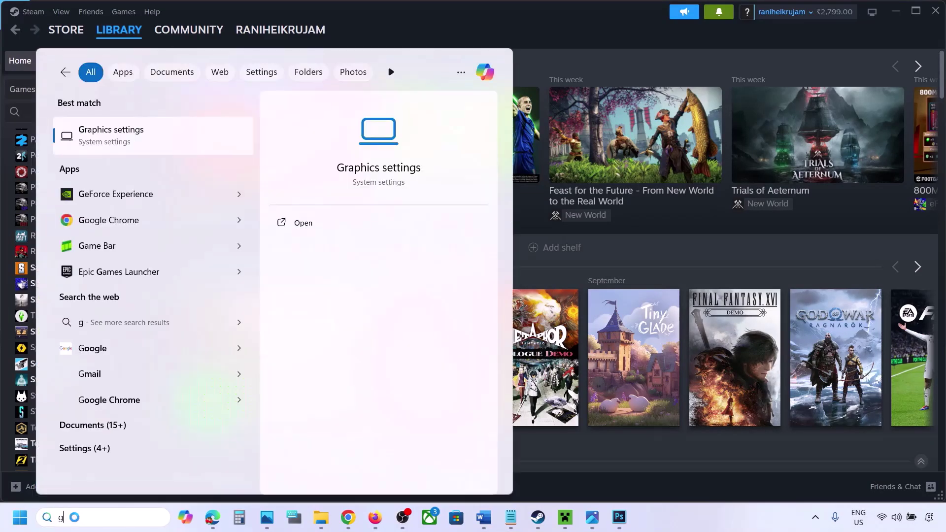
pyautogui.write('raphics')
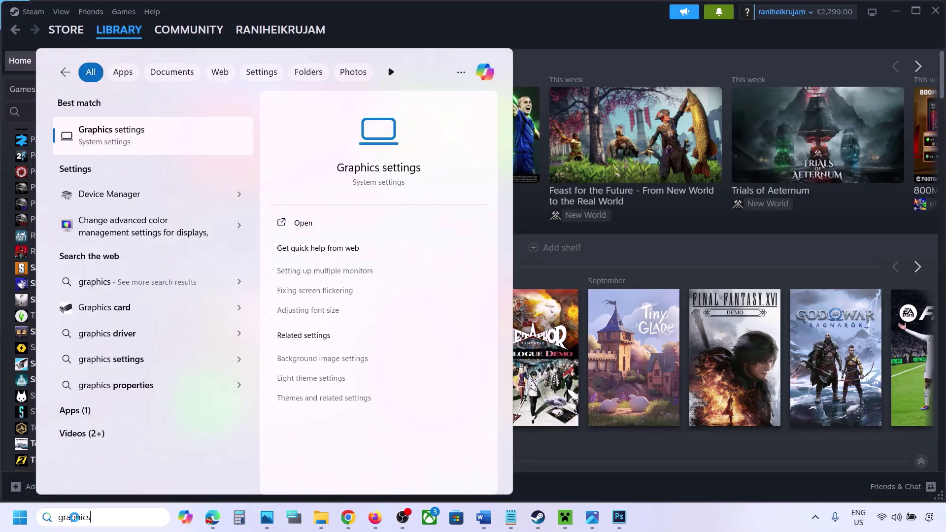
pyautogui.click(117, 141)
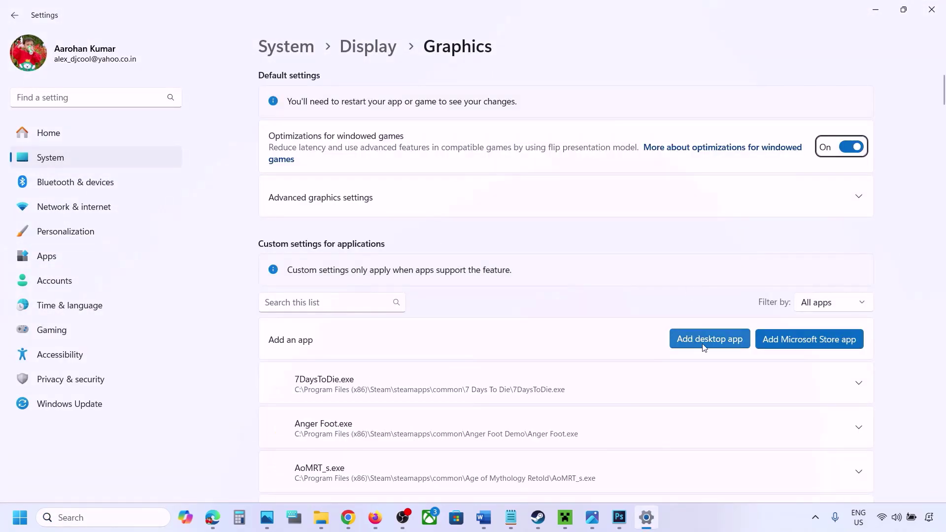
# Step: Start adding a desktop app to the custom graphics settings, browse to Steam's common folder, and cancel the file selection
pyautogui.click(714, 340)
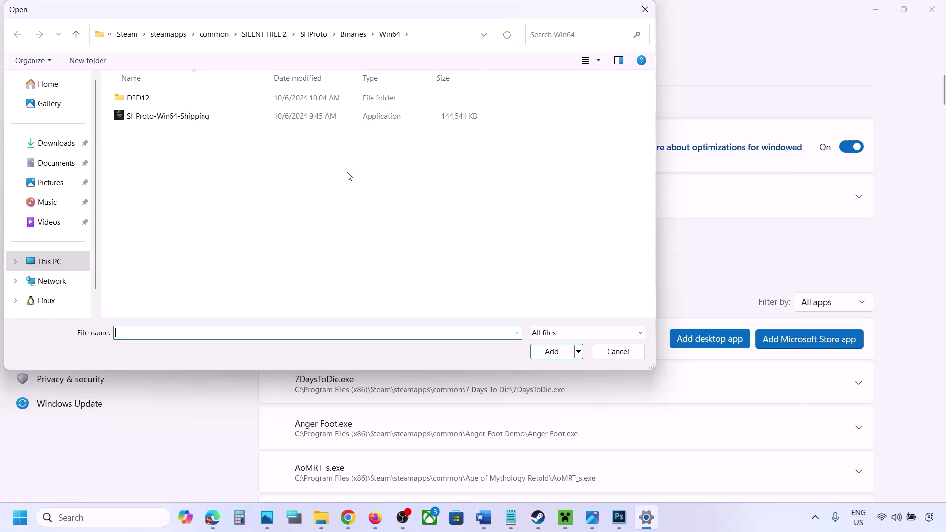
pyautogui.click(222, 34)
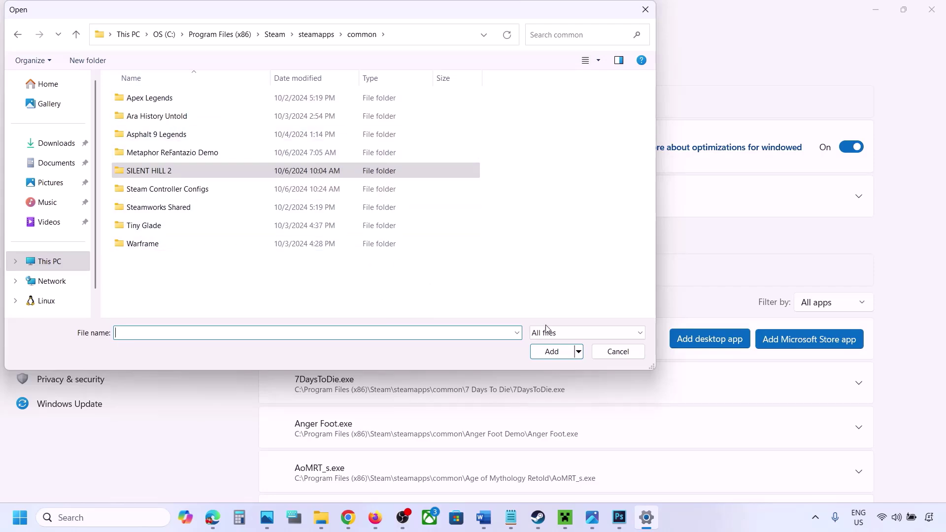
pyautogui.click(609, 355)
# Step: Set the GPU preference of ChainedTogether-Win64-Shipping.exe to High Performance (NVIDIA GeForce RTX 3050 Laptop GPU)
pyautogui.scroll(-5, 594, 384)
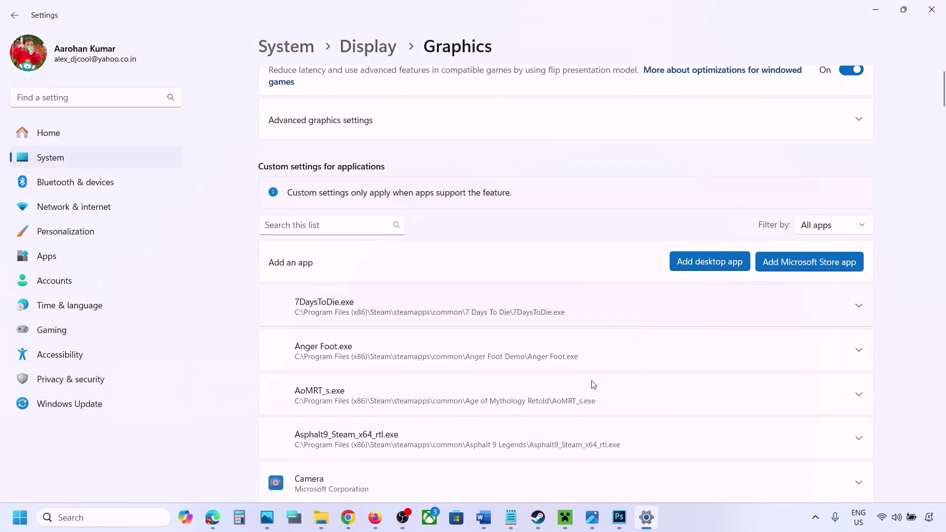
pyautogui.scroll(-4, 594, 384)
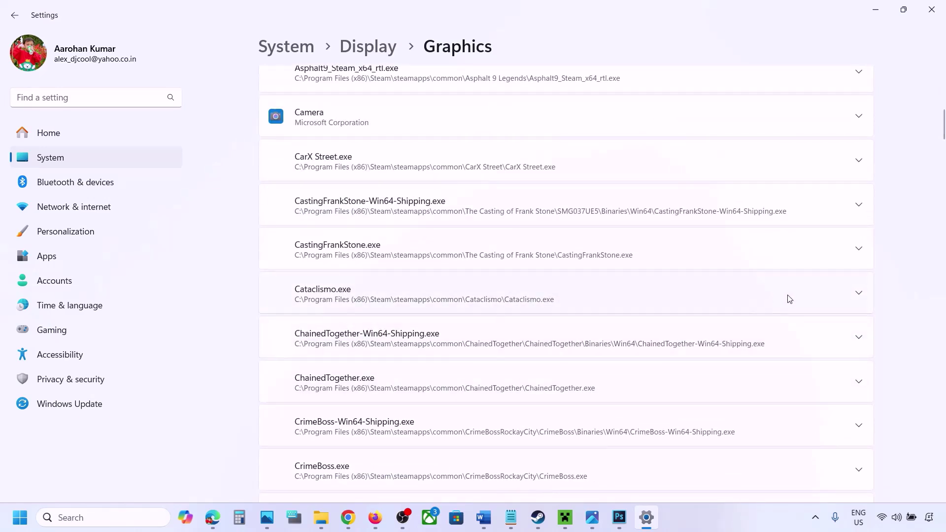
pyautogui.click(857, 340)
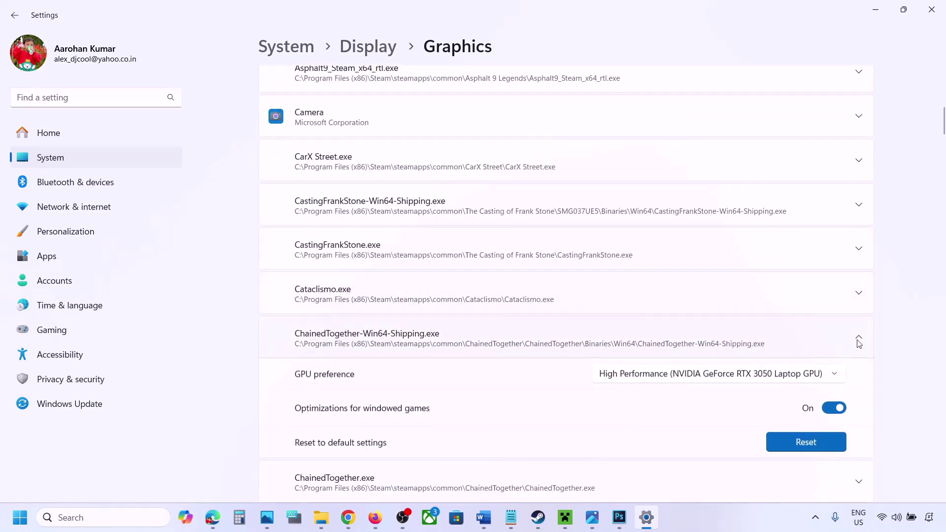
pyautogui.click(802, 377)
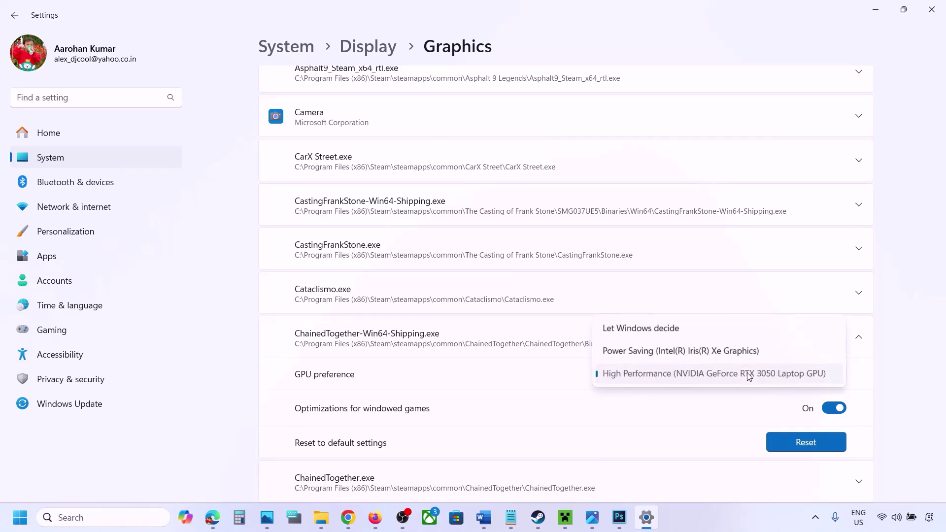
pyautogui.click(747, 373)
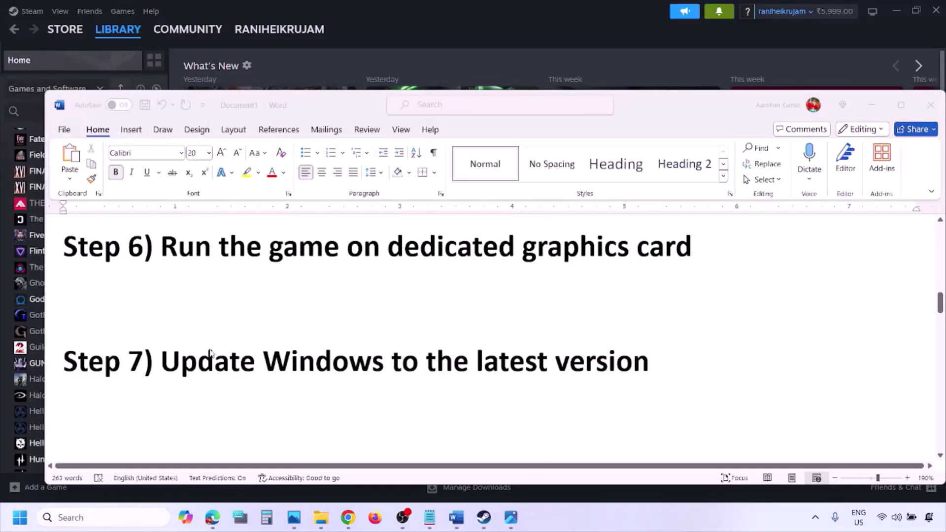
# Step: Highlight Step 7 in the Word guide, open Windows Update in Settings, and check for updates
pyautogui.click(210, 353)
pyautogui.moveTo(168, 361); pyautogui.dragTo(639, 376)
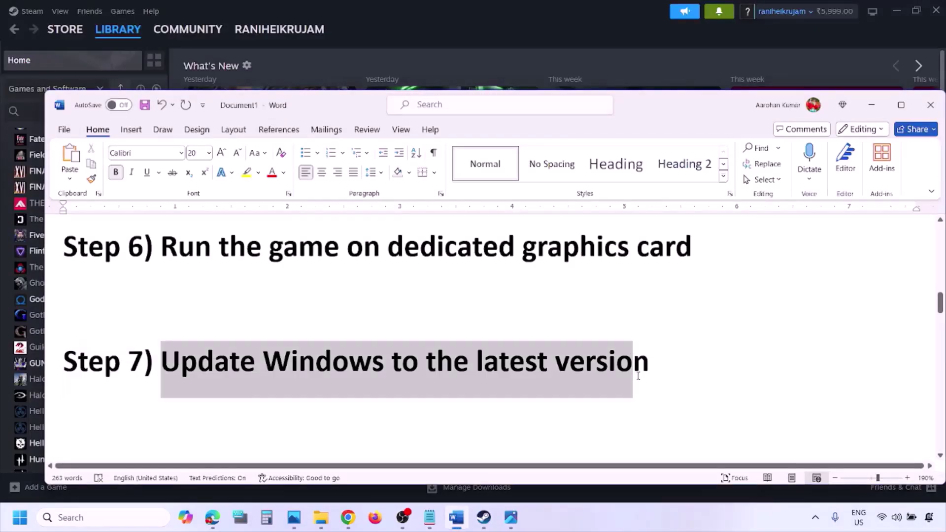
pyautogui.press('super+i')
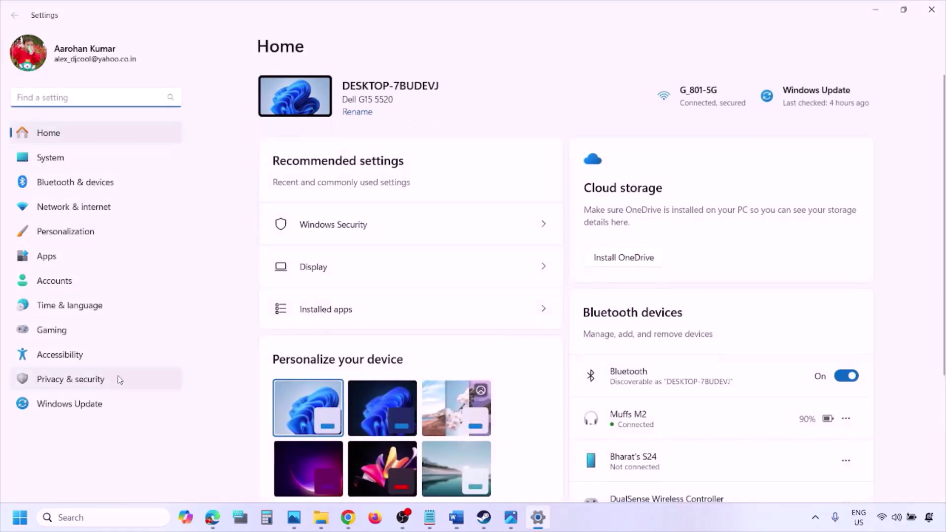
pyautogui.click(81, 409)
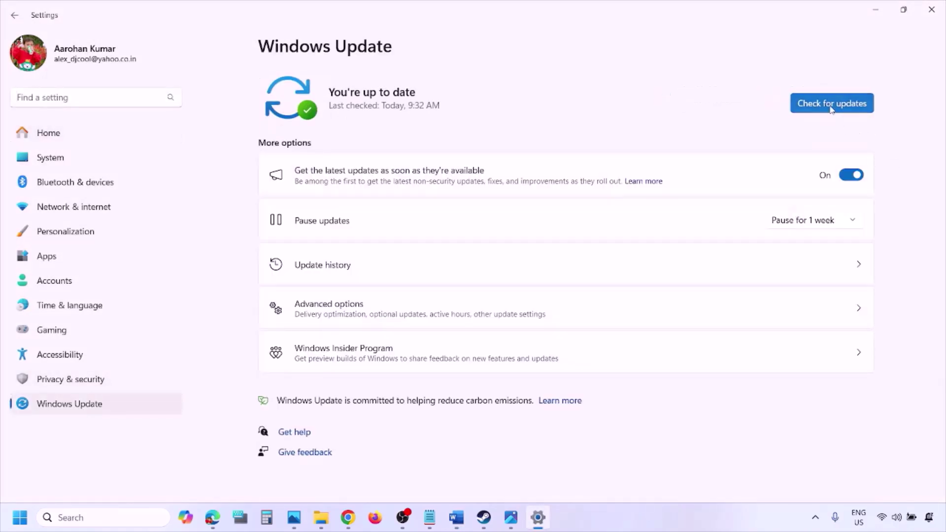
pyautogui.click(808, 104)
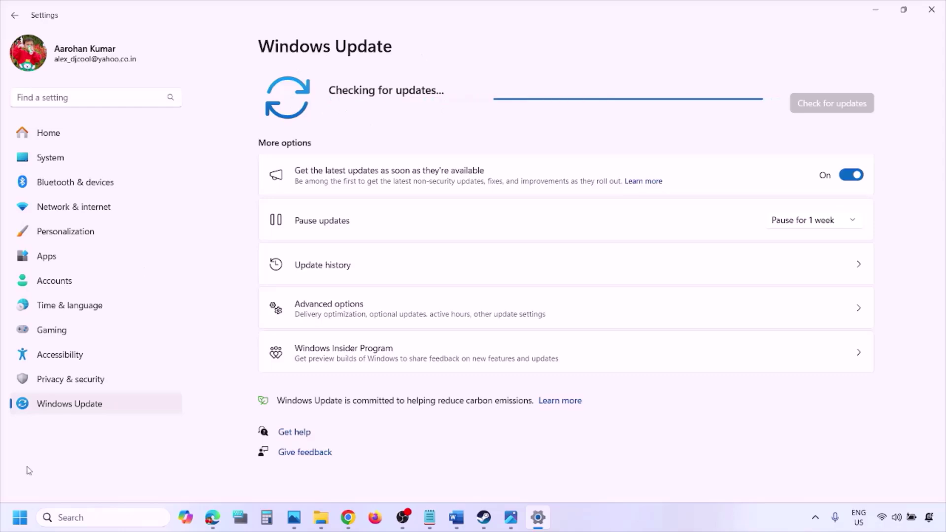
# Step: Show the Restart option among the Windows power choices and return to the Word guide
pyautogui.click(19, 517)
pyautogui.click(358, 475)
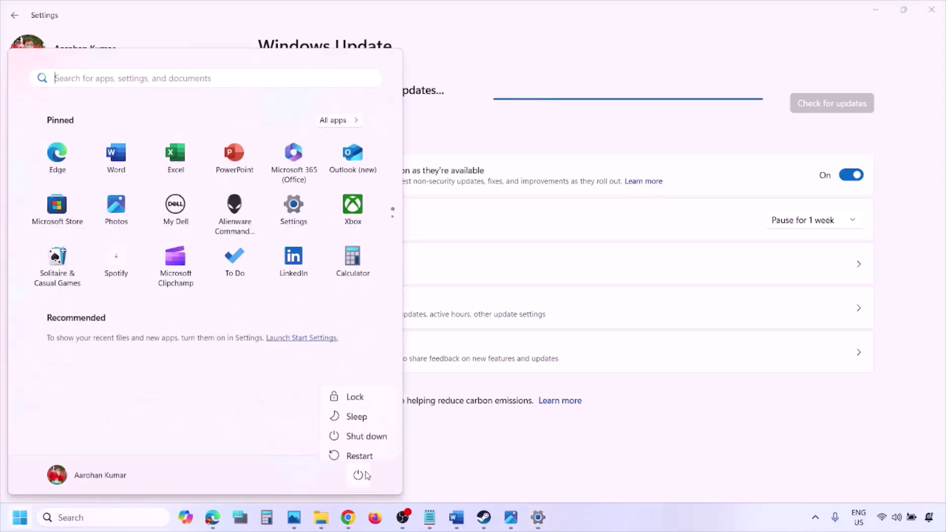
pyautogui.click(457, 523)
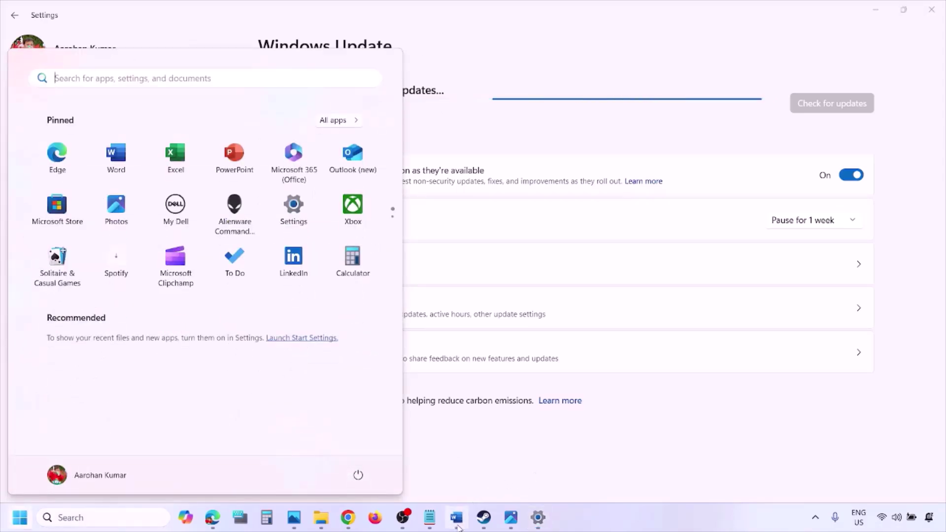
# Step: Copy the Visual C++ link from Step 8 of the Word guide and load it in a new Chrome window
pyautogui.scroll(-3, 413, 386)
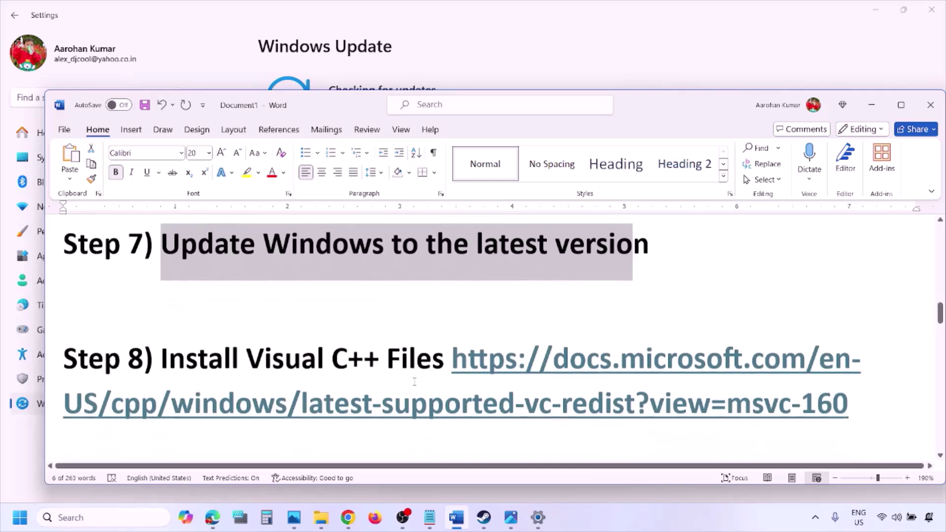
pyautogui.moveTo(860, 410); pyautogui.dragTo(516, 373)
pyautogui.hotkey('ctrl', 'c')
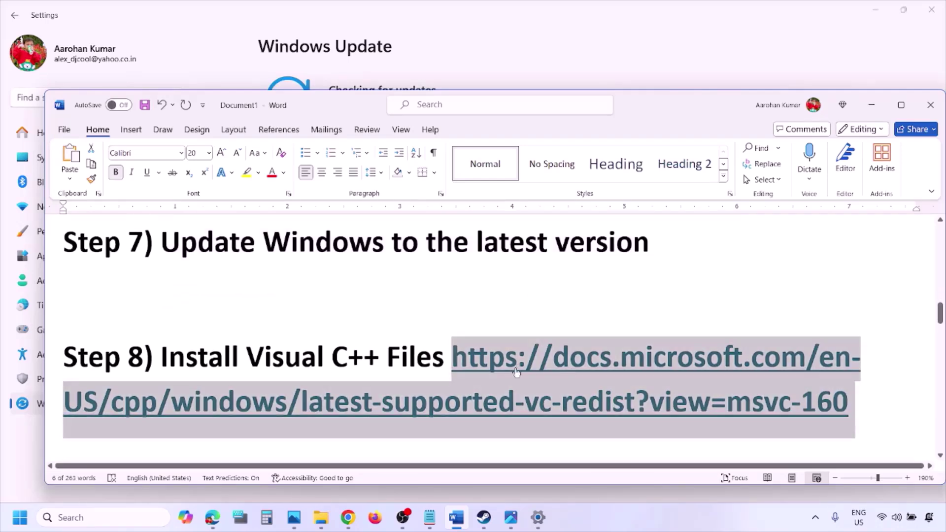
pyautogui.rightClick(348, 518)
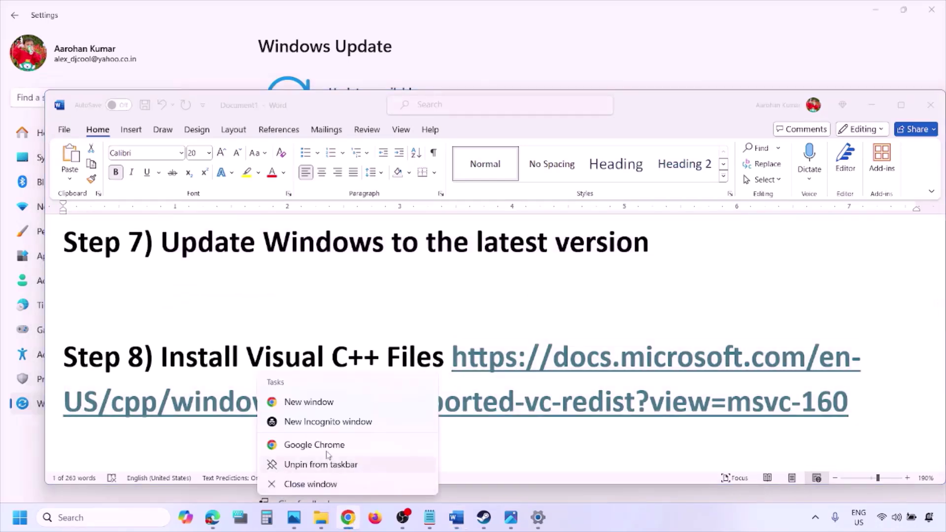
pyautogui.click(309, 402)
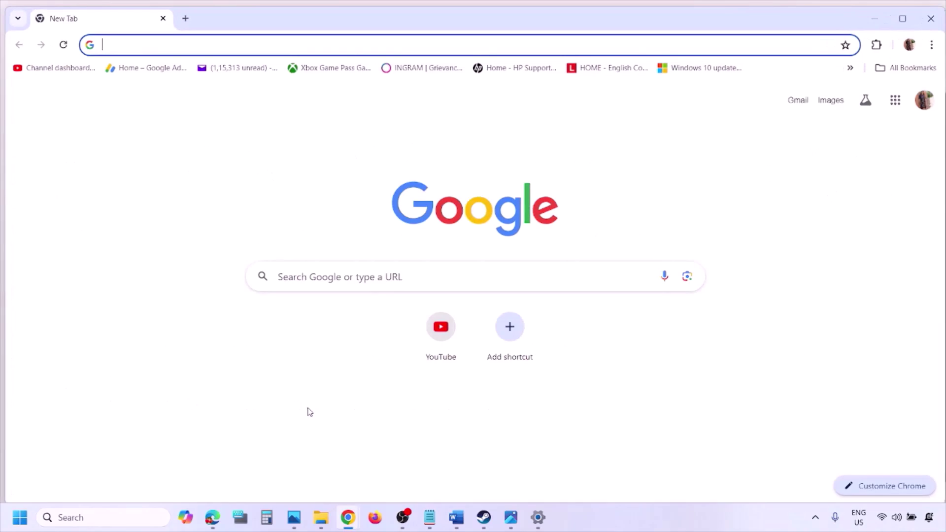
pyautogui.hotkey('ctrl', 'v')
pyautogui.press('Return')
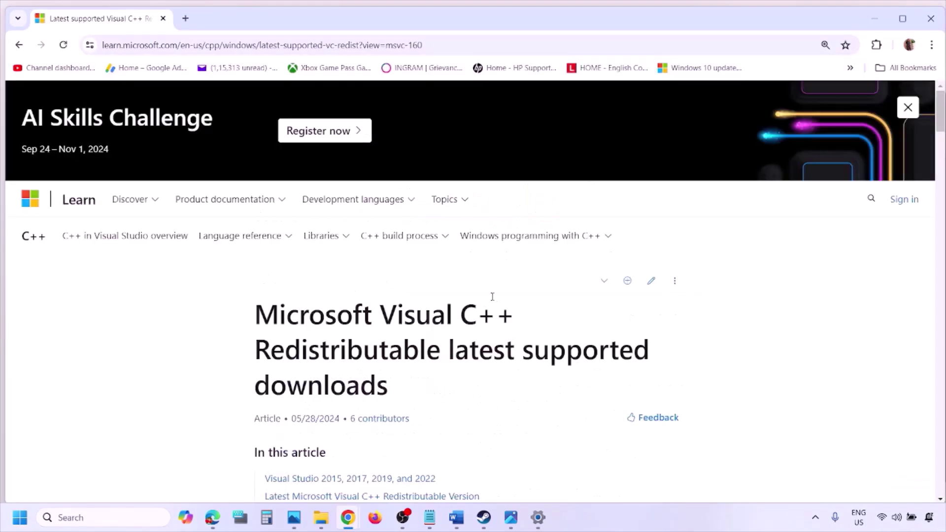
# Step: Download the X86 redistributable from the Visual Studio 2015, 2017, 2019, and 2022 section, launch its installer, and start the repair
pyautogui.scroll(-4, 412, 289)
pyautogui.scroll(-6, 412, 291)
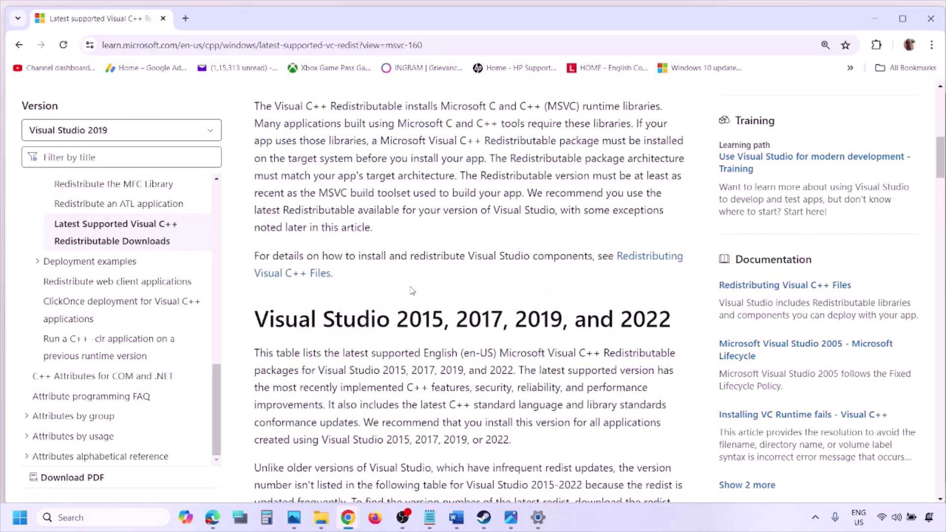
pyautogui.moveTo(305, 268); pyautogui.dragTo(632, 264)
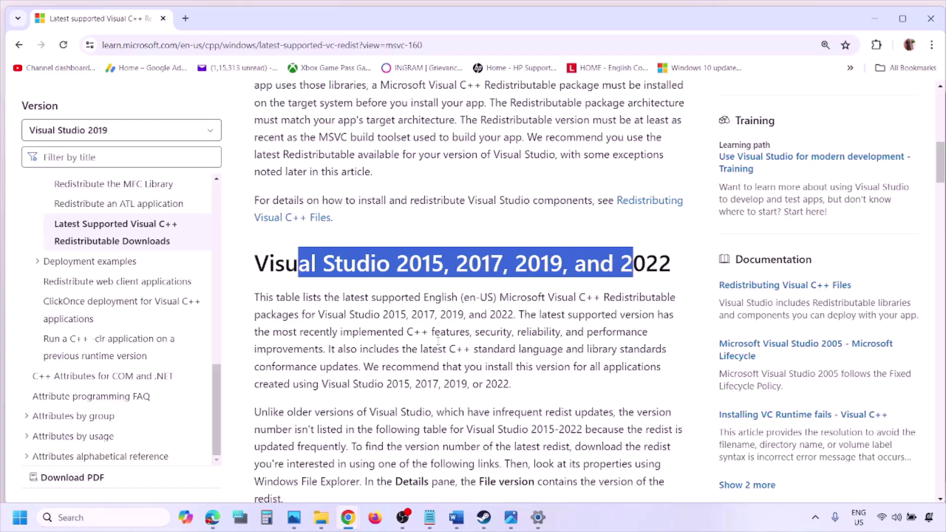
pyautogui.scroll(-9, 438, 341)
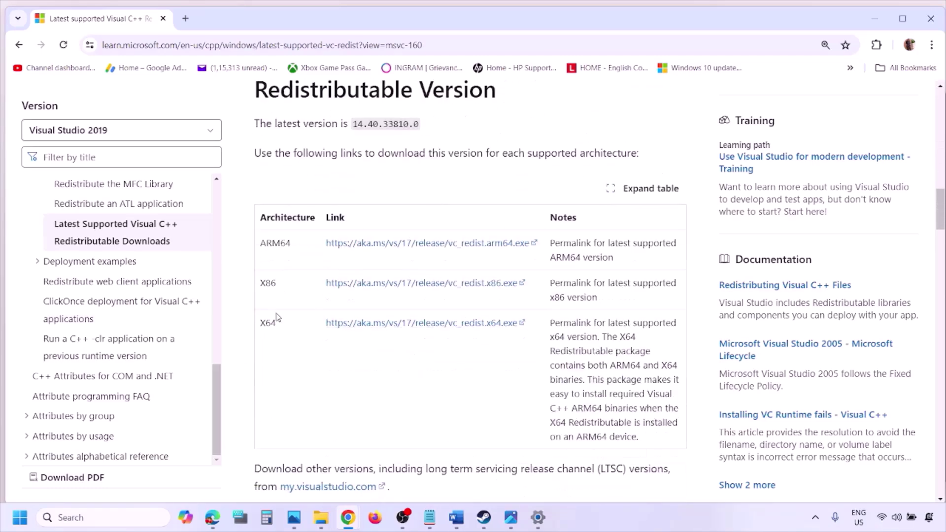
pyautogui.doubleClick(266, 285)
pyautogui.doubleClick(268, 323)
pyautogui.doubleClick(267, 284)
pyautogui.moveTo(267, 284); pyautogui.dragTo(464, 288)
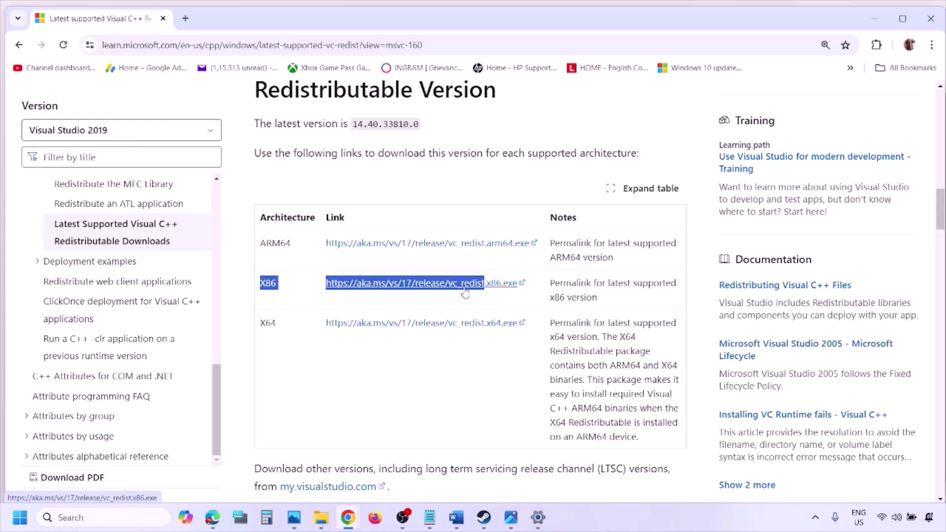
pyautogui.click(465, 288)
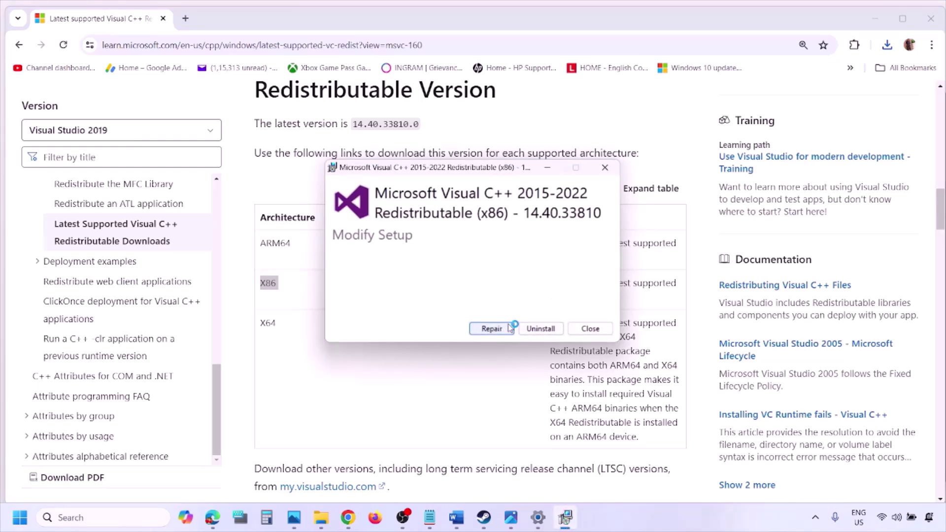
pyautogui.click(509, 329)
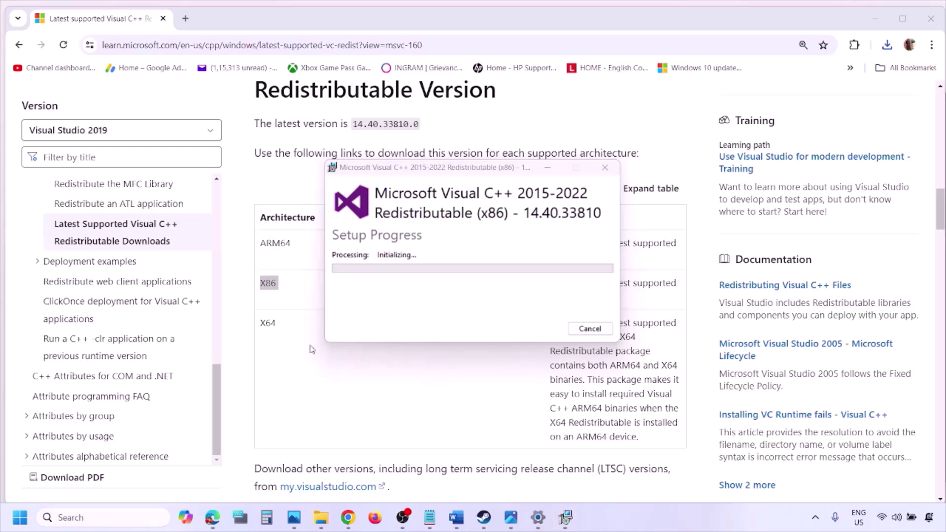
# Step: Download the X64 Visual C++ redistributable, launch VC_redist.x64.exe, and start the repair
pyautogui.doubleClick(265, 324)
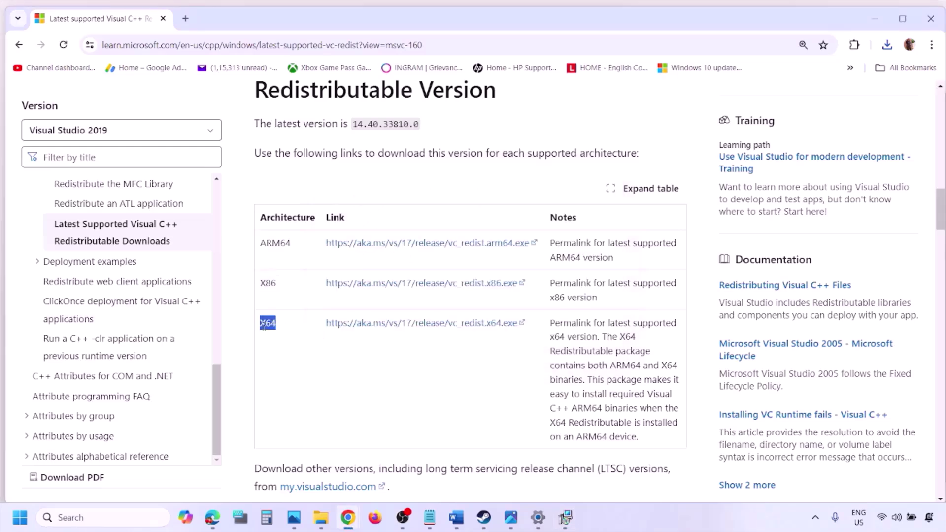
pyautogui.click(427, 326)
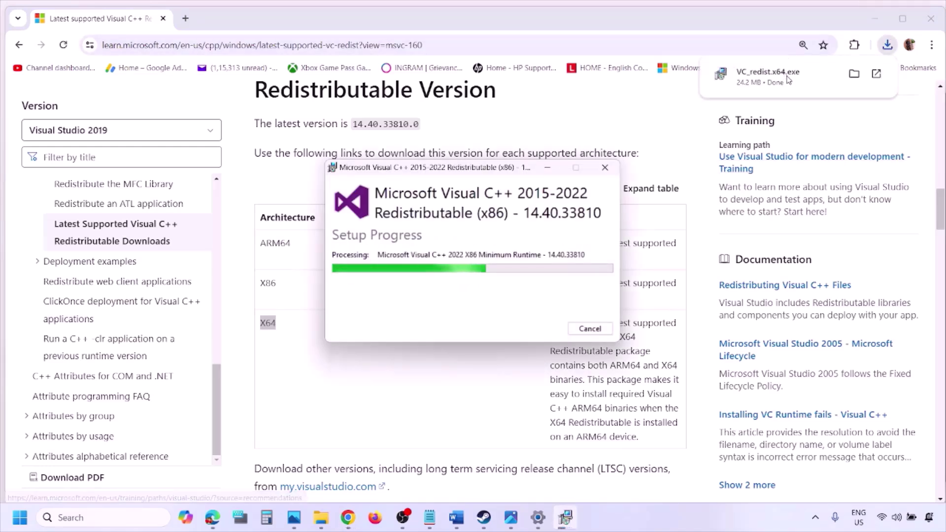
pyautogui.click(789, 81)
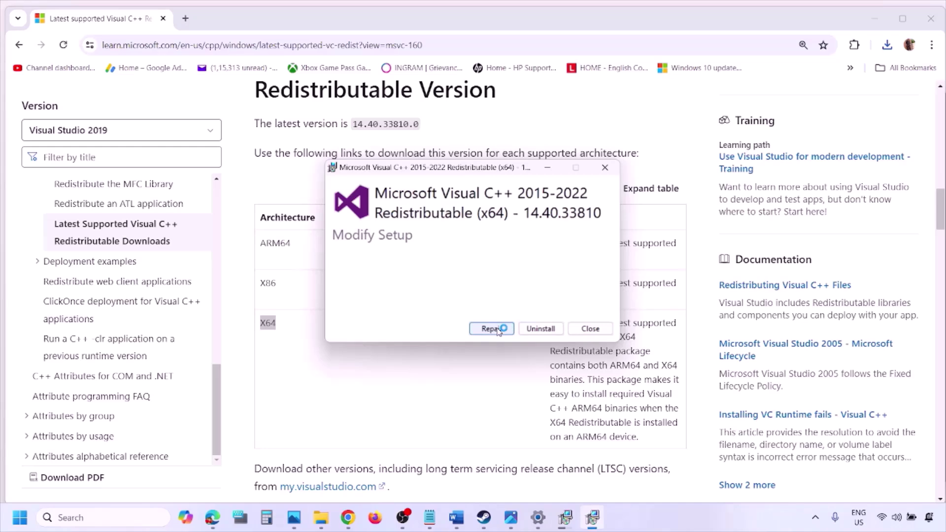
pyautogui.click(492, 329)
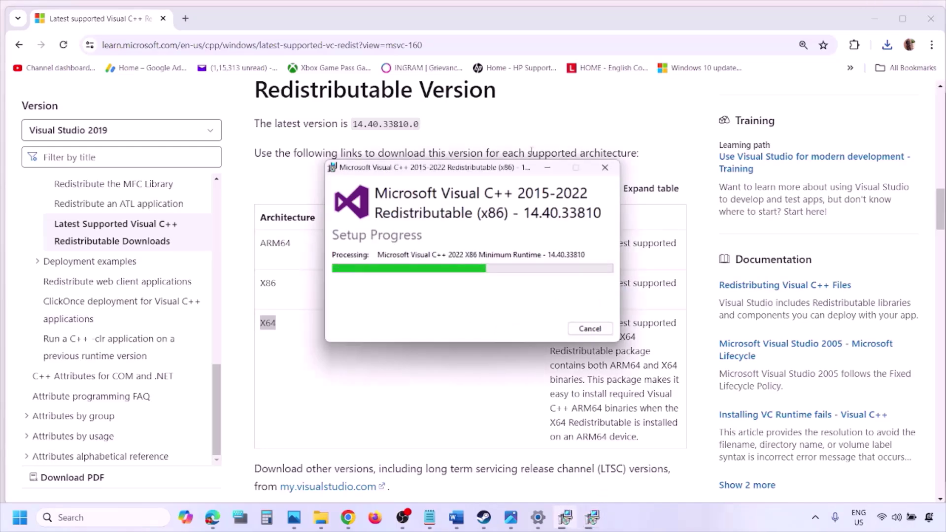
# Step: Place the x86 and x64 setup windows side by side and return to the download page
pyautogui.moveTo(520, 168); pyautogui.dragTo(300, 211)
pyautogui.moveTo(479, 172); pyautogui.dragTo(599, 225)
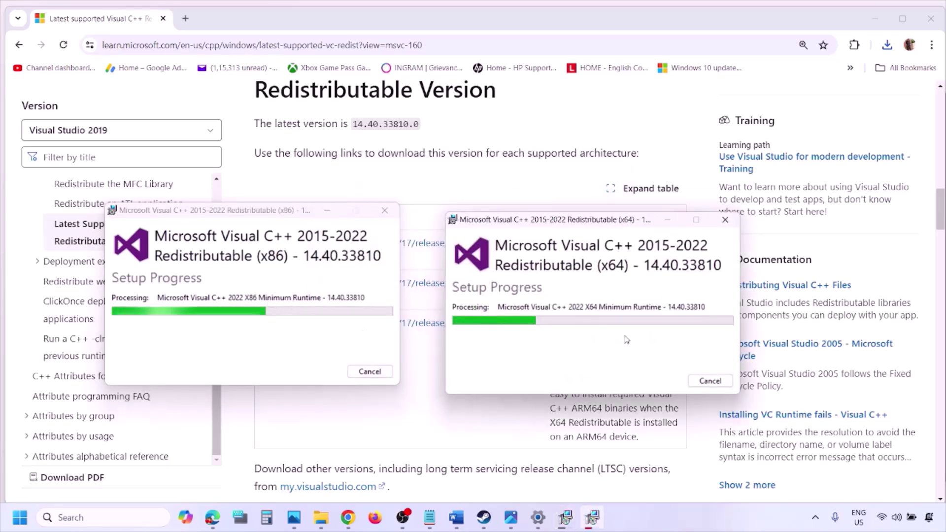
pyautogui.click(400, 426)
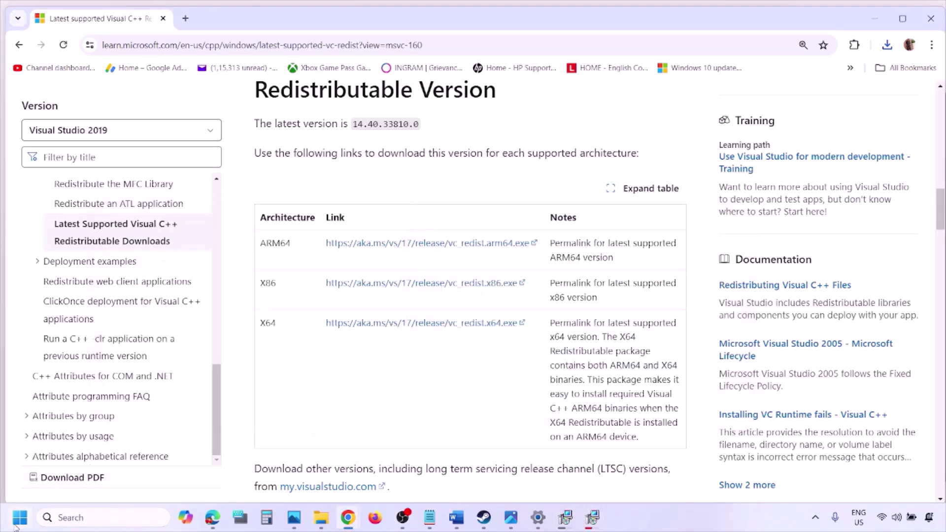
# Step: Show the Restart option in the Windows power choices and close the Start menu
pyautogui.click(19, 521)
pyautogui.click(358, 476)
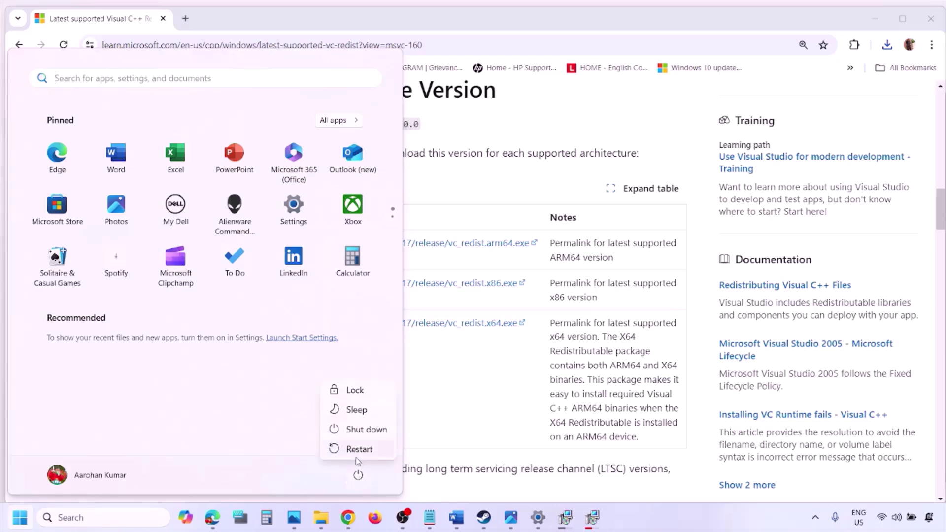
pyautogui.click(490, 418)
pyautogui.click(490, 418)
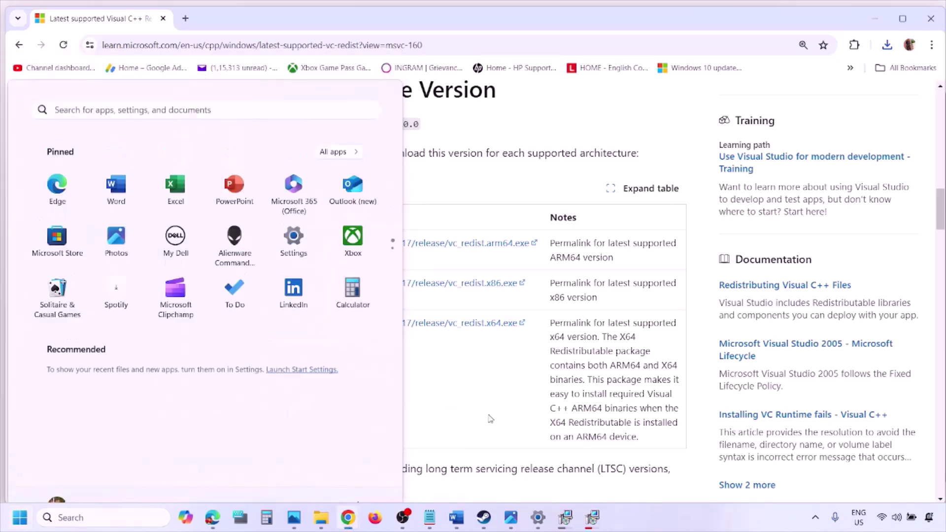
# Step: Maximize the Word guide at Step 9 and highlight the advice on unplugging external devices and USB adapters
pyautogui.click(456, 517)
pyautogui.scroll(-3, 405, 334)
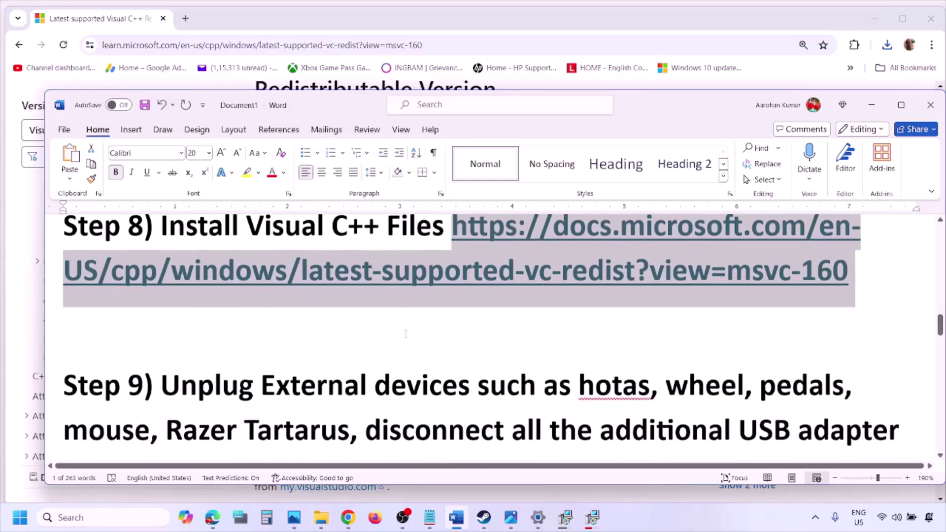
pyautogui.click(903, 105)
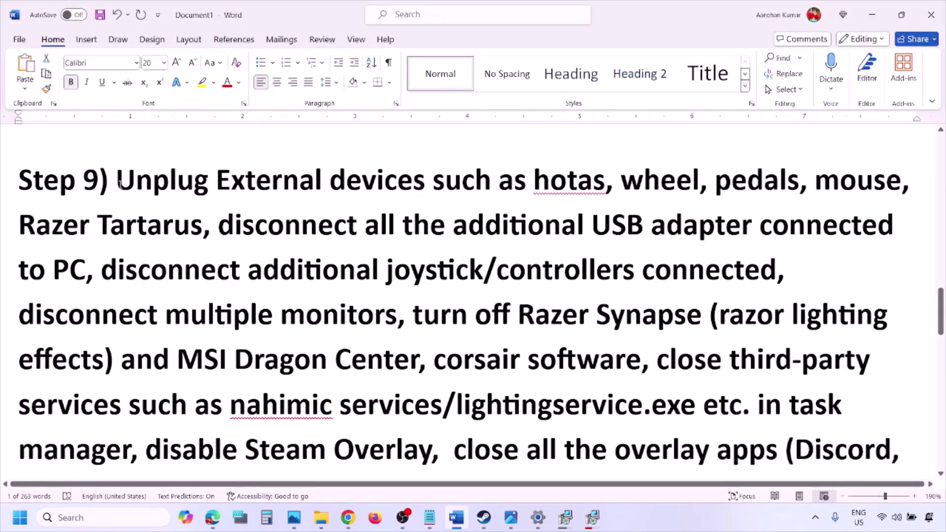
pyautogui.moveTo(120, 185); pyautogui.dragTo(701, 224)
pyautogui.click(700, 223)
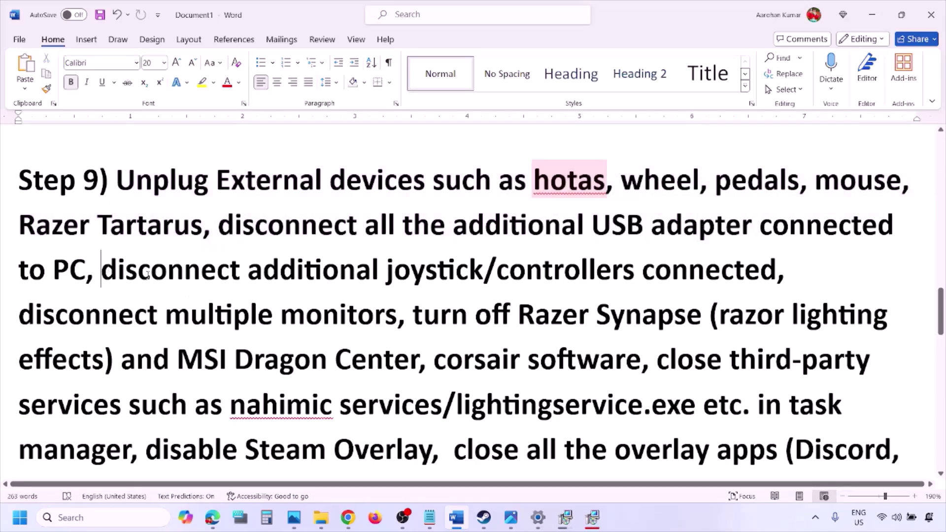
# Step: Highlight Step 9's advice on joysticks/controllers, multiple monitors, and closing Razer Synapse, MSI Dragon Center, Corsair software, and third-party services
pyautogui.moveTo(147, 274); pyautogui.dragTo(776, 275)
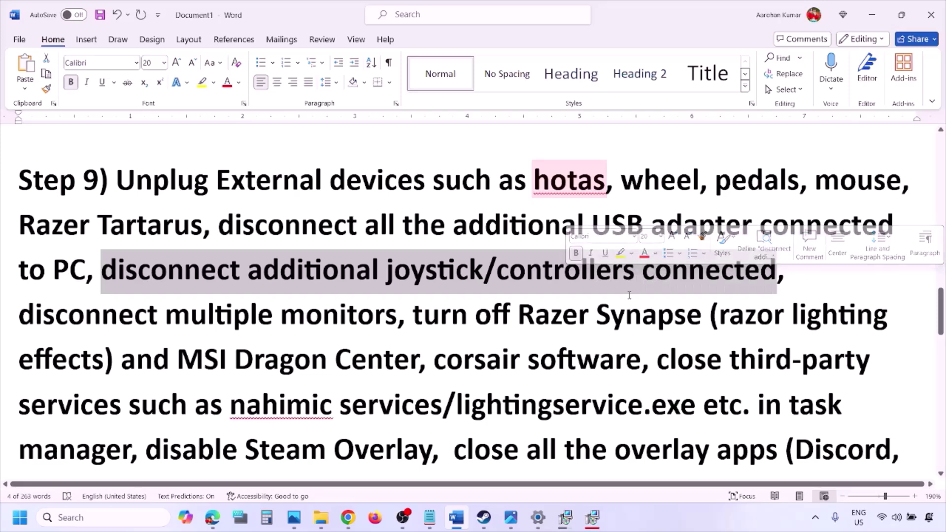
pyautogui.click(626, 314)
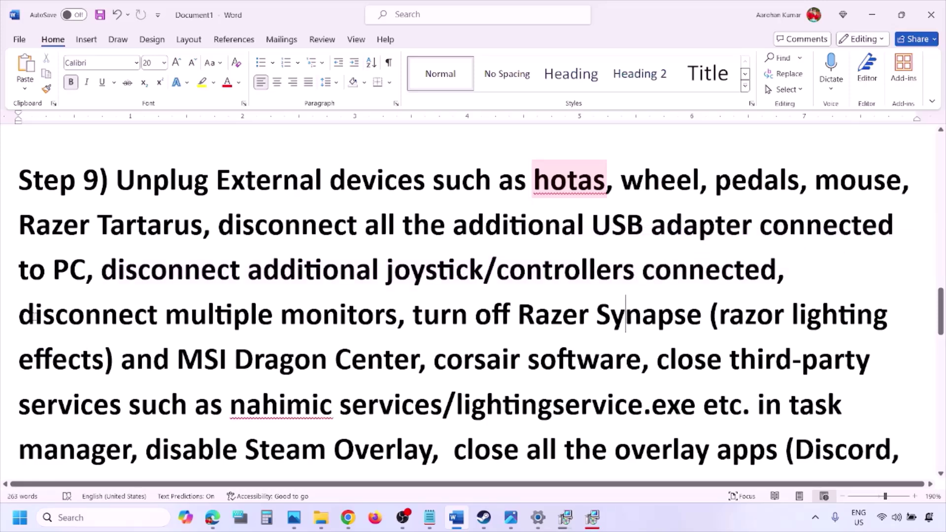
pyautogui.moveTo(32, 317); pyautogui.dragTo(328, 319)
pyautogui.scroll(-1, 416, 260)
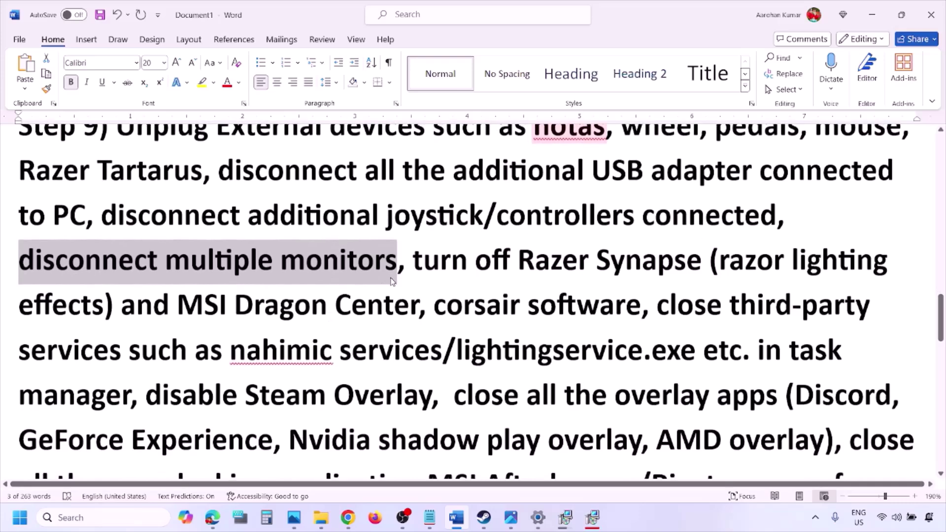
pyautogui.moveTo(416, 260); pyautogui.dragTo(131, 398)
pyautogui.scroll(-1, 174, 336)
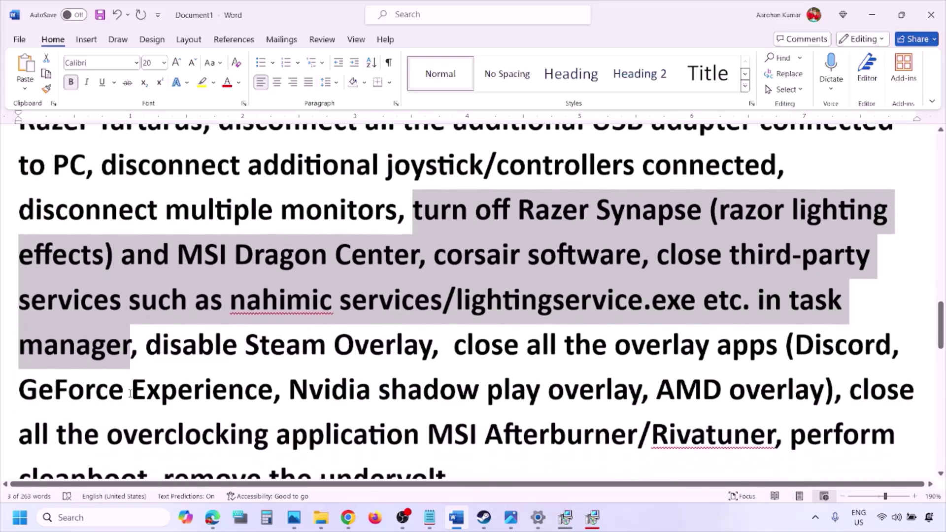
# Step: Highlight "disable Steam Overlay" in Step 9 and view the pictures of a Steam game's properties, starting with 0.png
pyautogui.moveTo(146, 342); pyautogui.dragTo(432, 342)
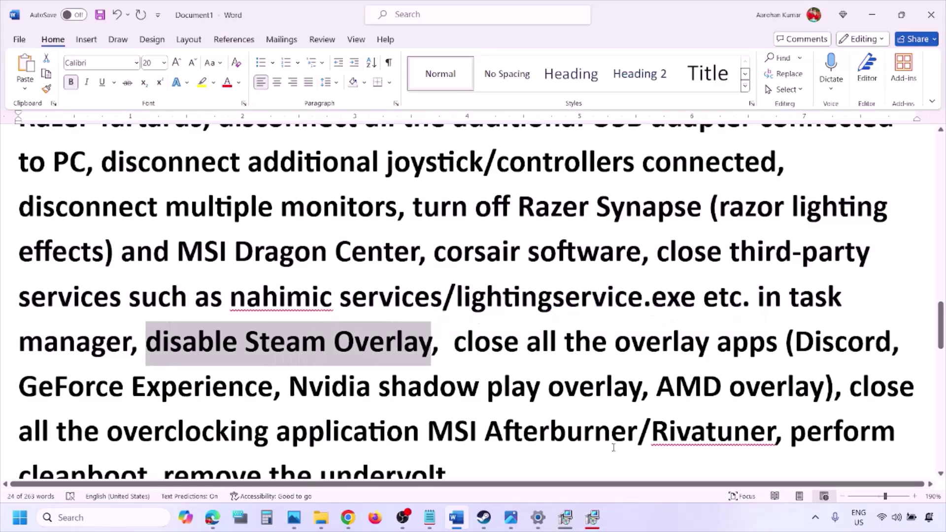
pyautogui.click(655, 523)
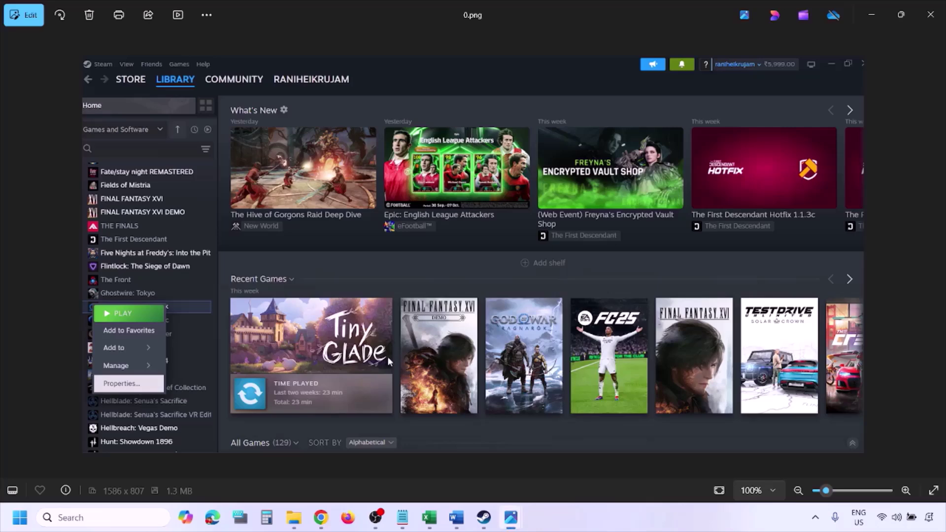
pyautogui.press('Right')
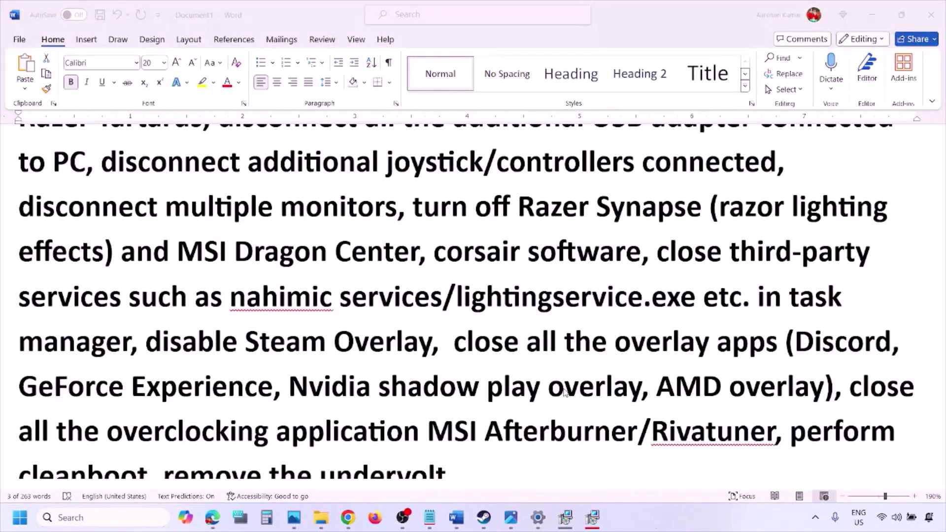
# Step: Switch from the Word guide to Discord and turn off its in-game overlay in the Game Overlay settings
pyautogui.scroll(-2, 565, 392)
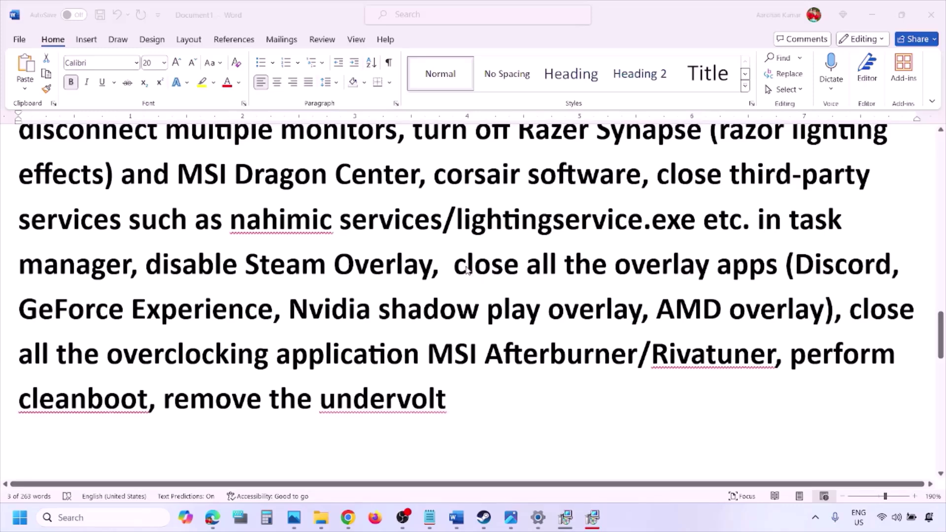
pyautogui.hotkey('alt', 'Tab')
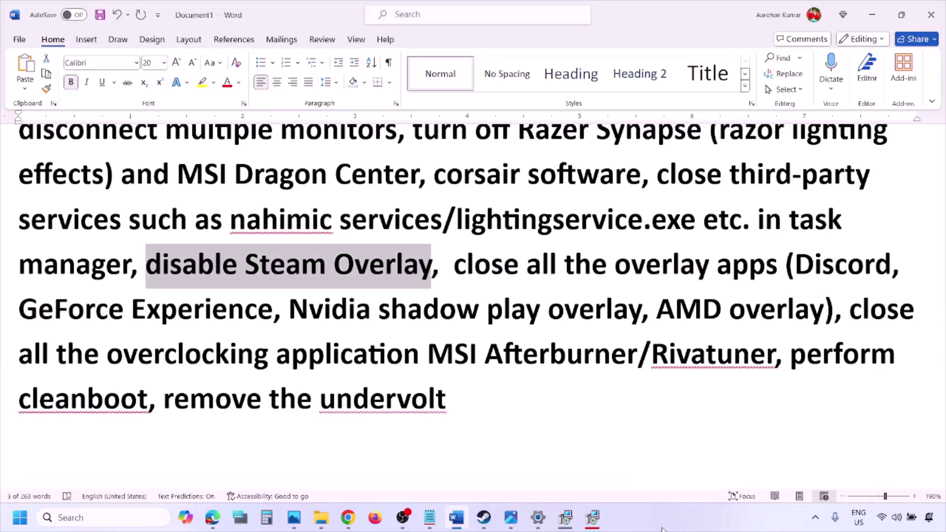
pyautogui.hotkey('alt', 'Tab')
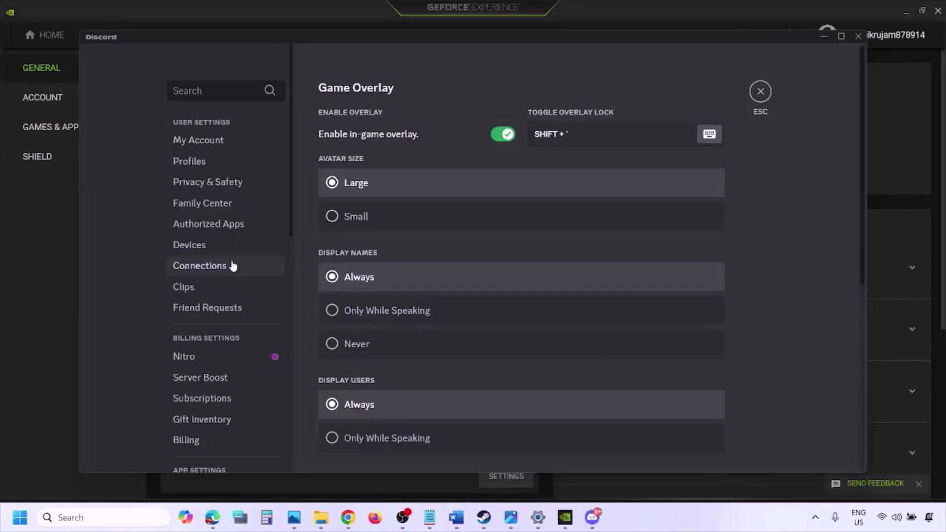
pyautogui.scroll(-10, 233, 265)
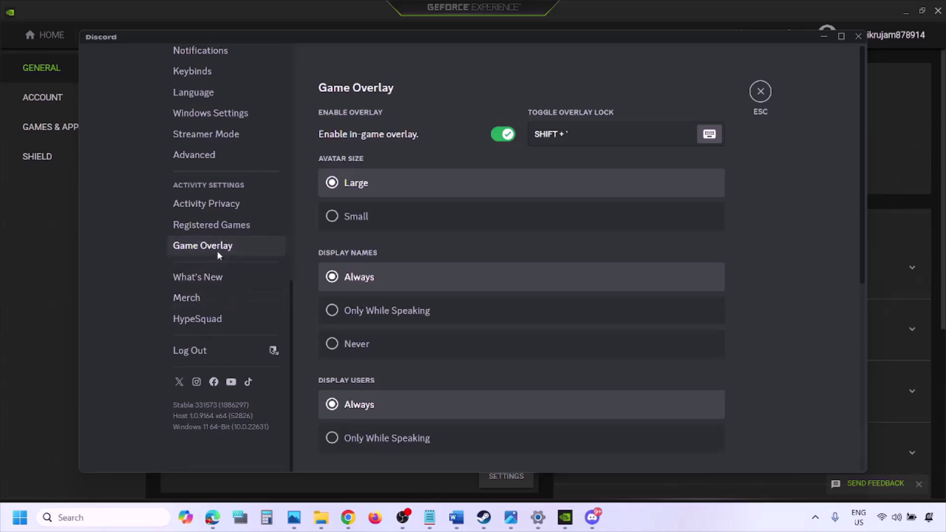
pyautogui.click(219, 246)
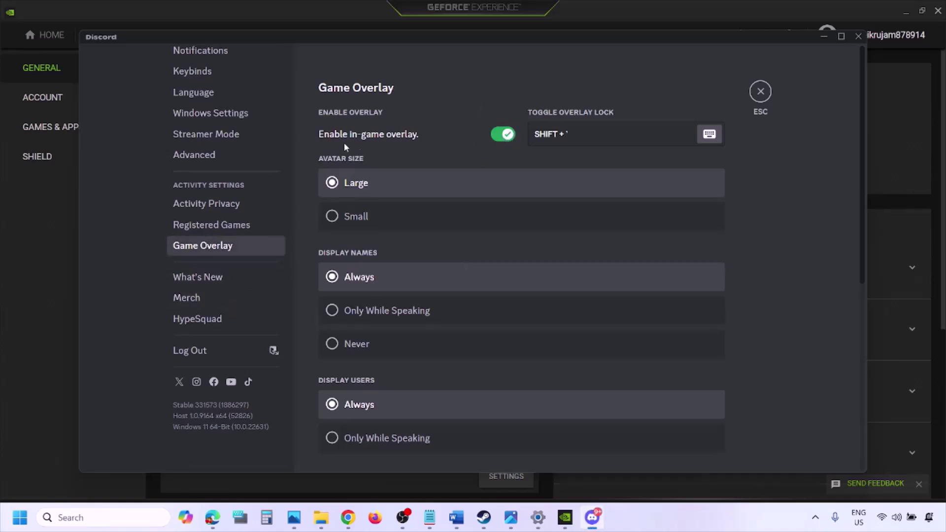
pyautogui.click(499, 135)
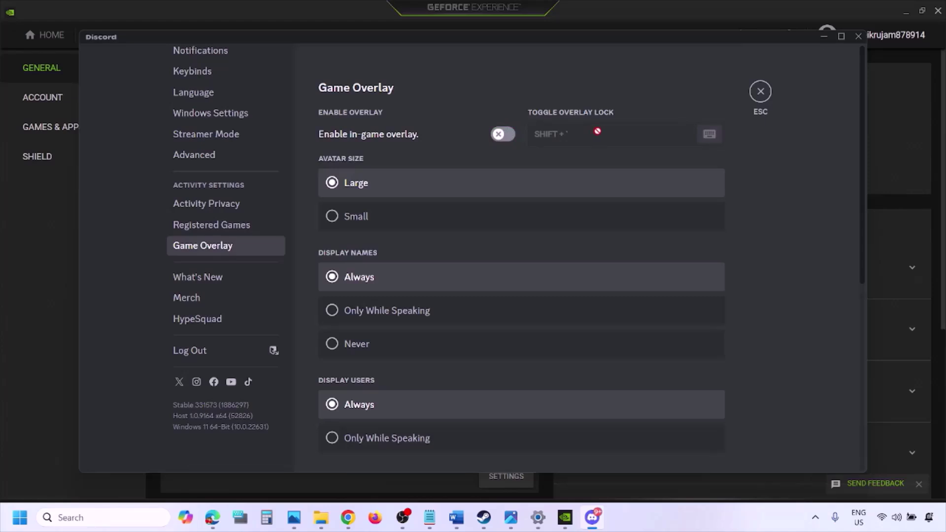
# Step: Switch to GeForce Experience, turn off its In-Game Overlay in the general settings, and return to the Word guide
pyautogui.click(567, 519)
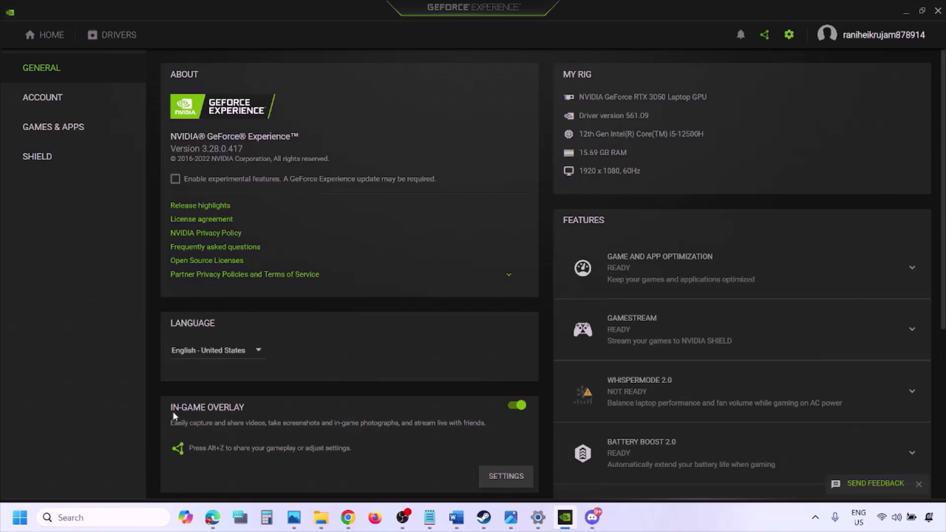
pyautogui.click(516, 407)
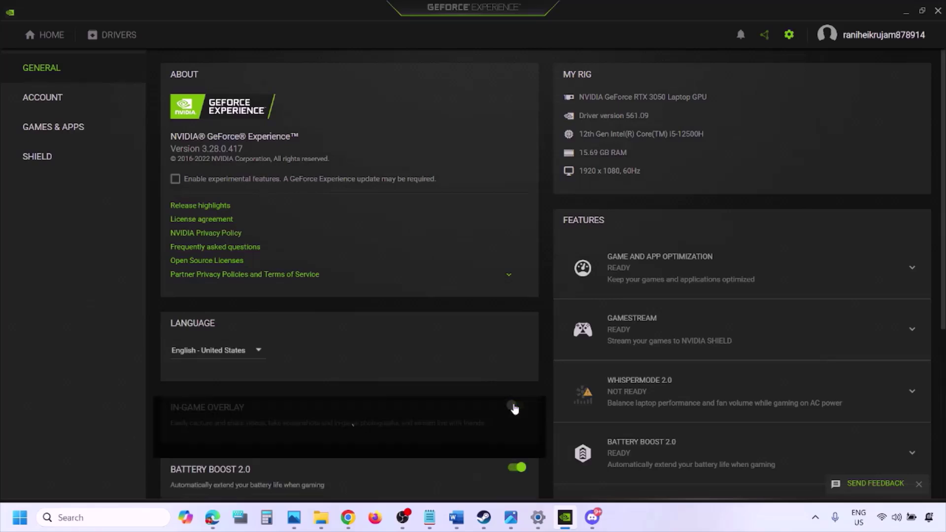
pyautogui.click(454, 524)
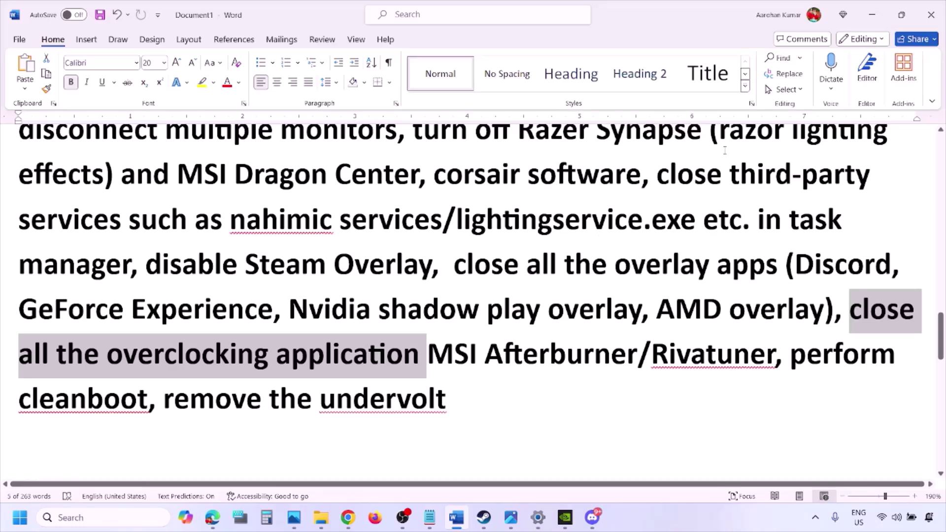
# Step: Highlight "close all the overlay apps" in Step 9 of the Word guide
pyautogui.scroll(2, 677, 199)
pyautogui.scroll(-2, 507, 280)
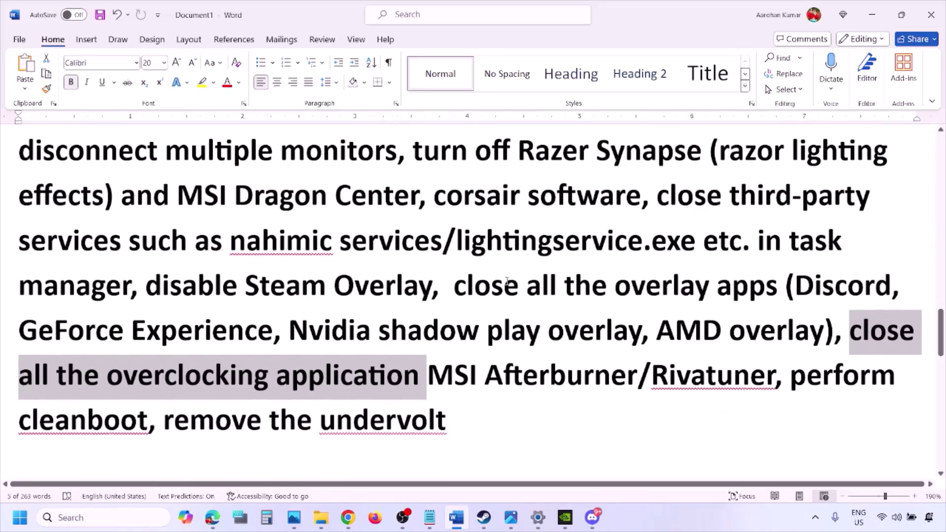
pyautogui.moveTo(467, 288); pyautogui.dragTo(739, 296)
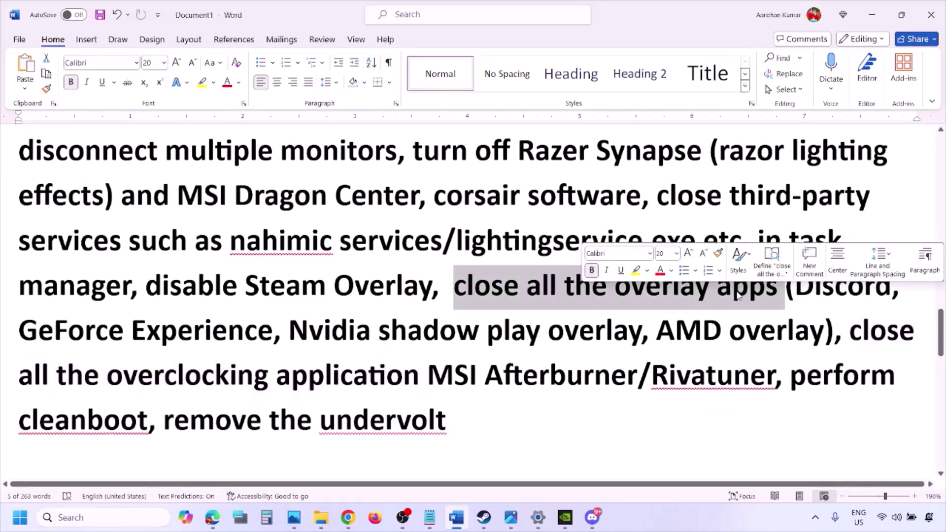
pyautogui.click(520, 293)
pyautogui.moveTo(456, 287); pyautogui.dragTo(784, 290)
# Step: Exit Discord and the NVIDIA app from the background system-tray programs, and bring up the quit options for G HUB
pyautogui.click(816, 518)
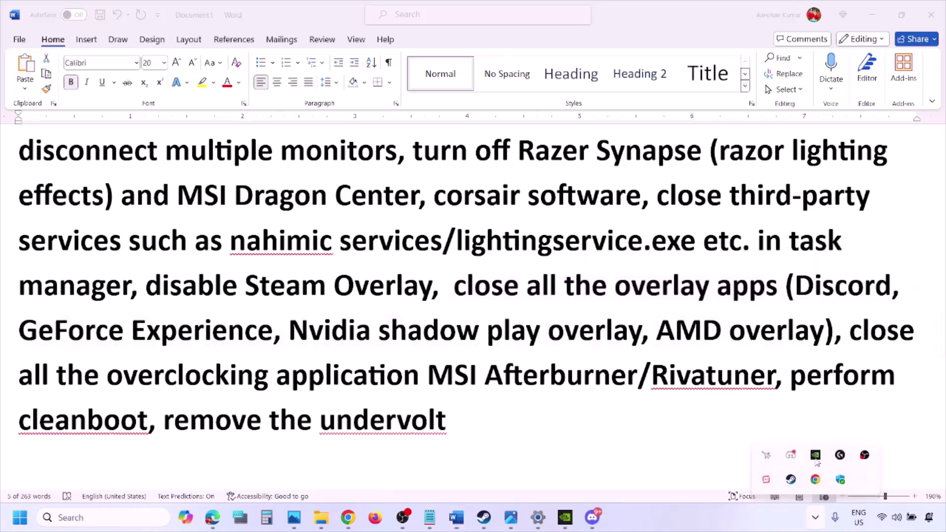
pyautogui.rightClick(791, 455)
pyautogui.click(835, 448)
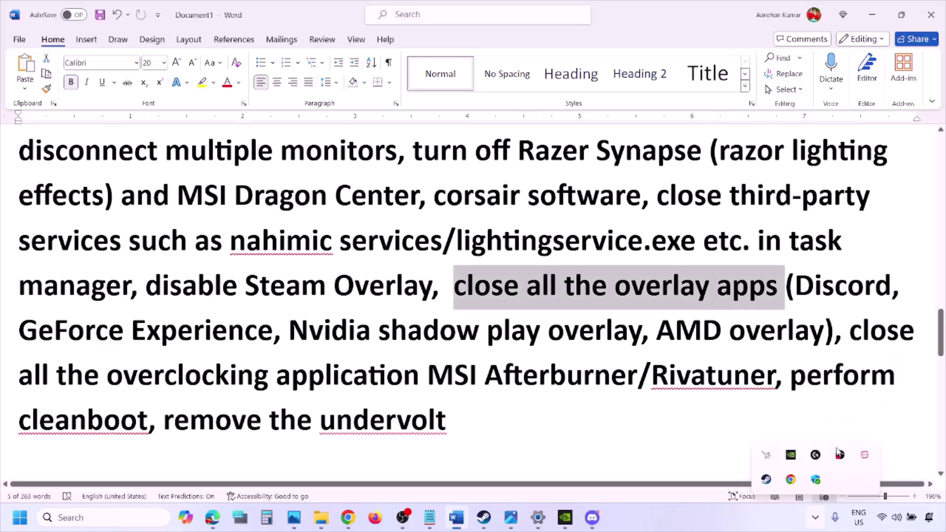
pyautogui.rightClick(790, 456)
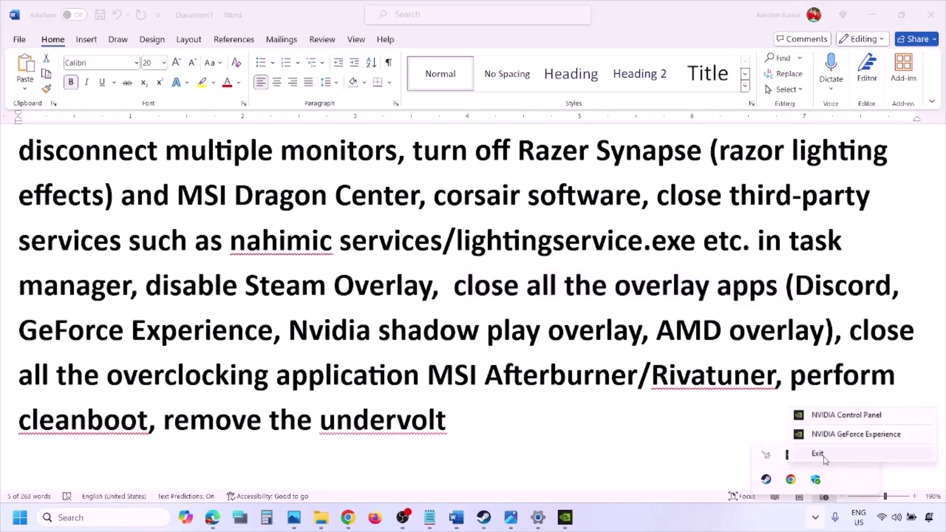
pyautogui.click(819, 453)
pyautogui.rightClick(790, 456)
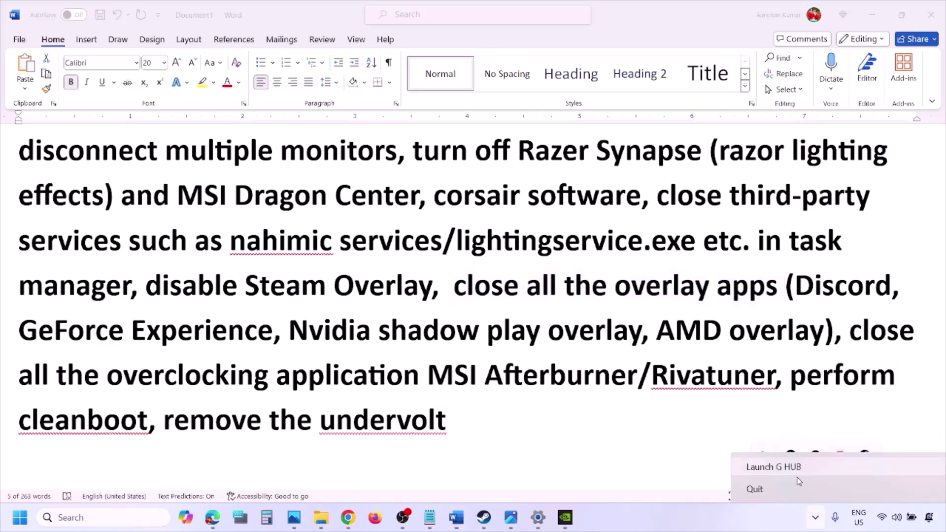